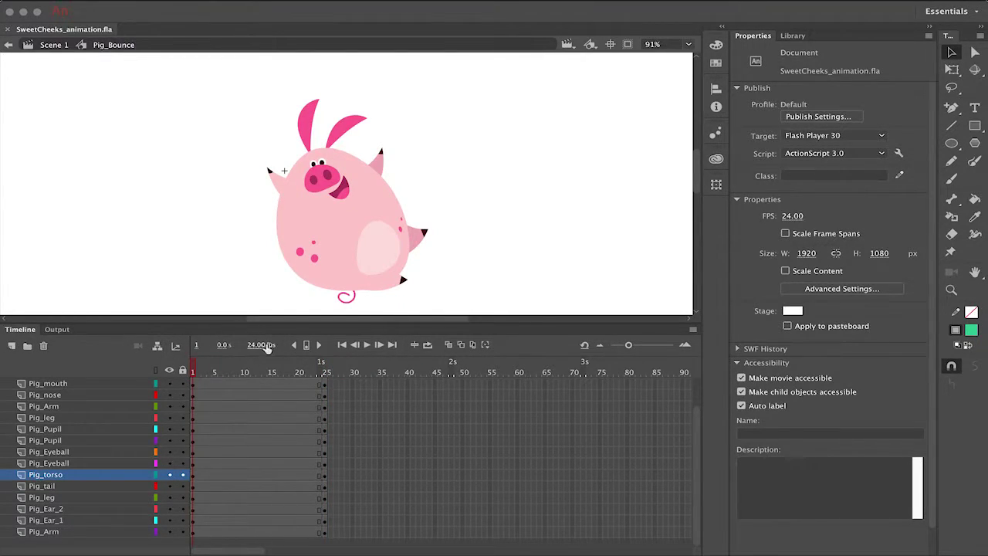
Convert the pig's right-hand ear to a Graphic symbol named piggy_ear.
key(super+minus)
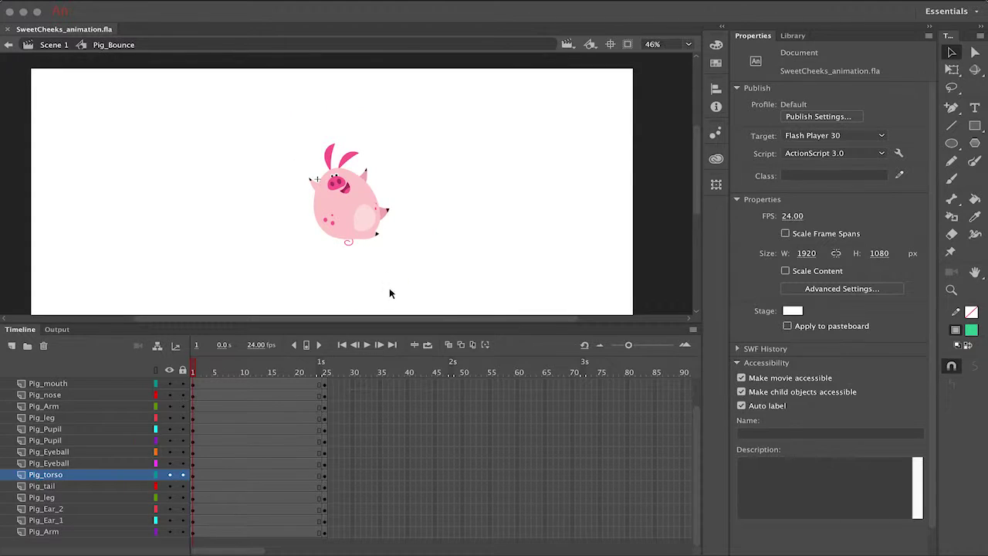
drag(407, 286, 397, 199)
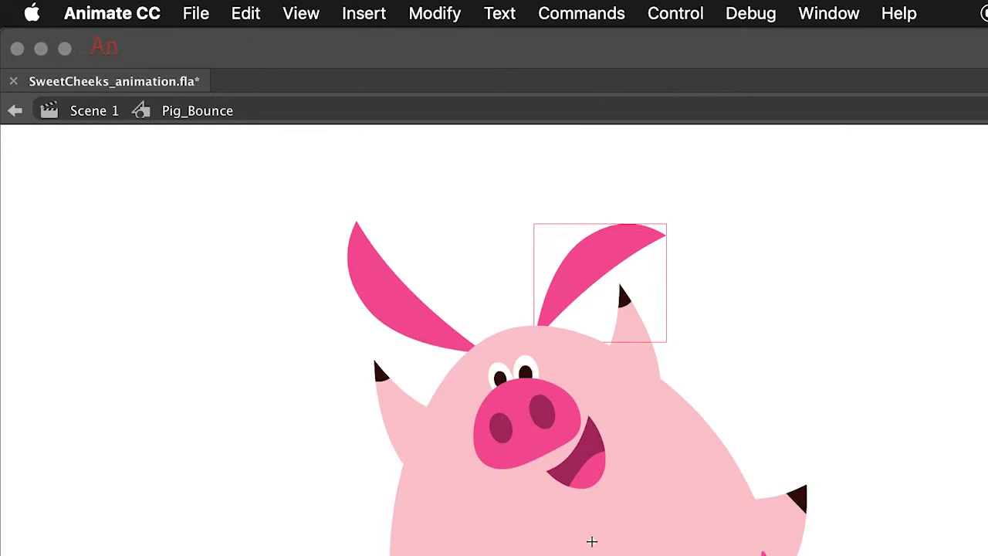
click(676, 238)
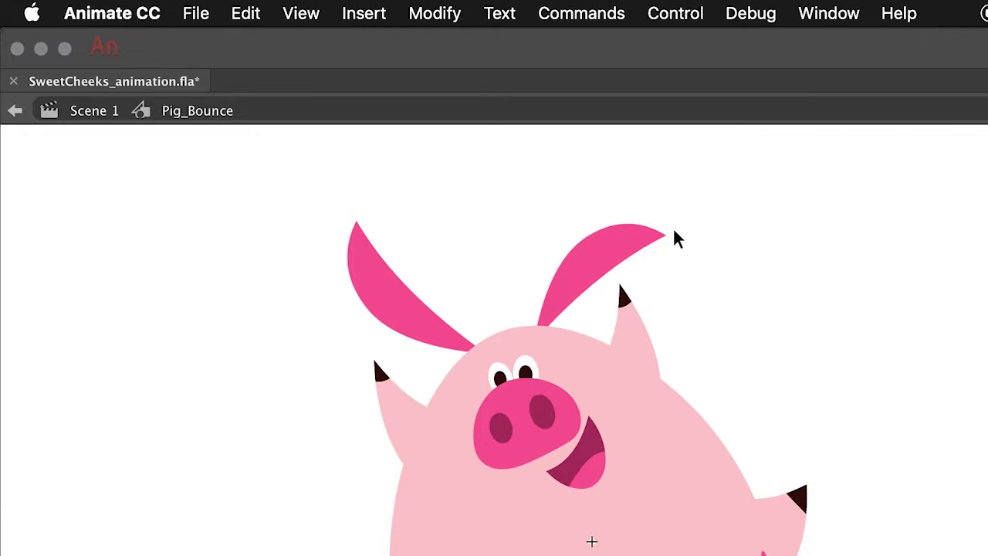
click(594, 253)
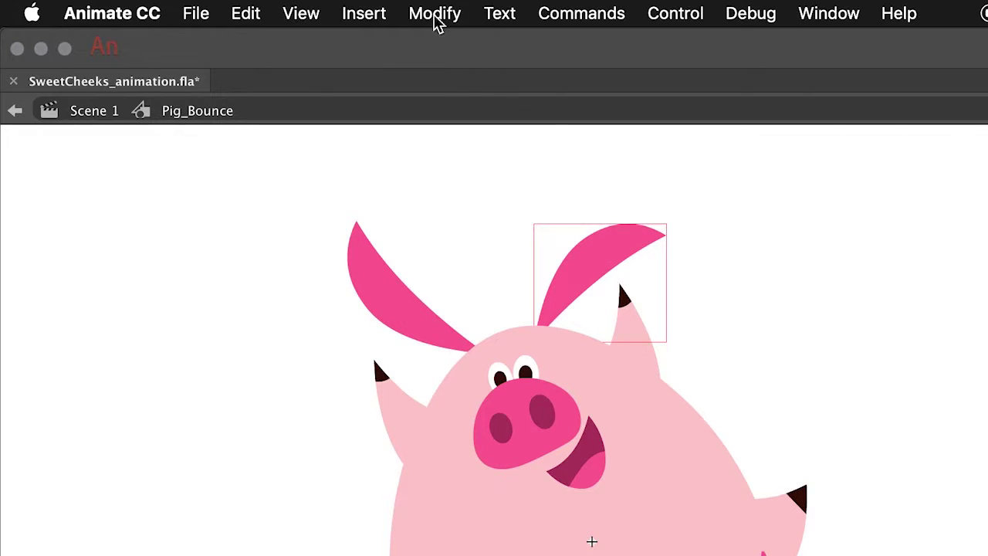
click(435, 15)
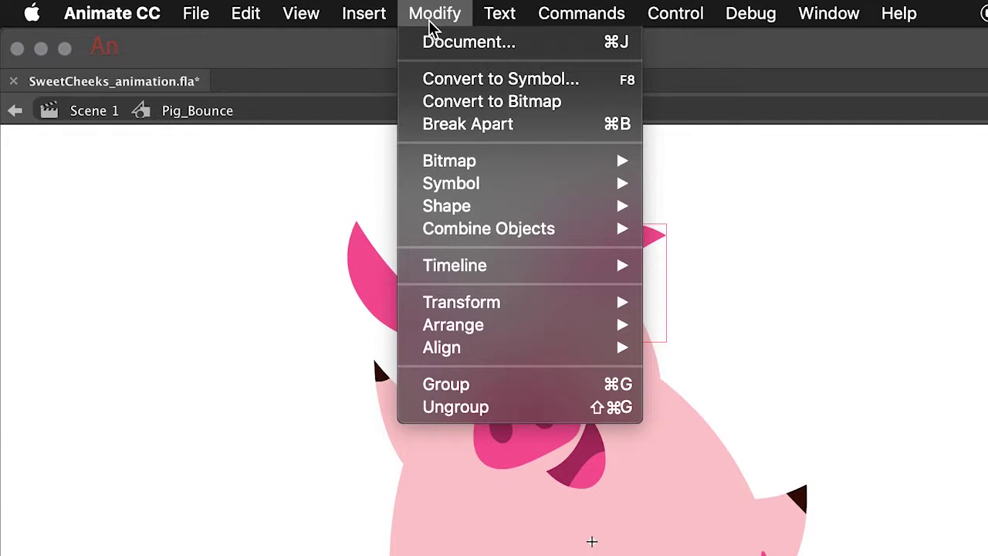
click(482, 79)
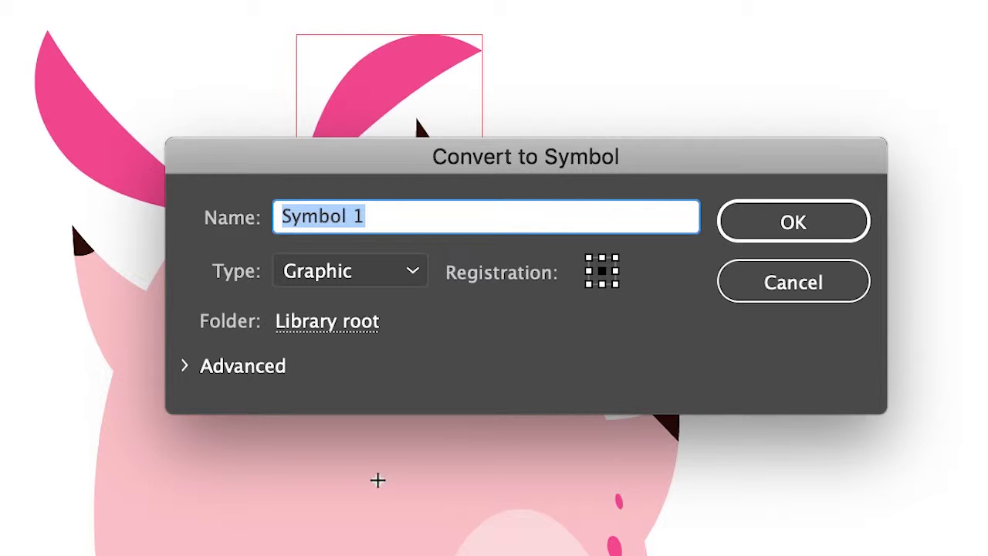
text(piggy_ear)
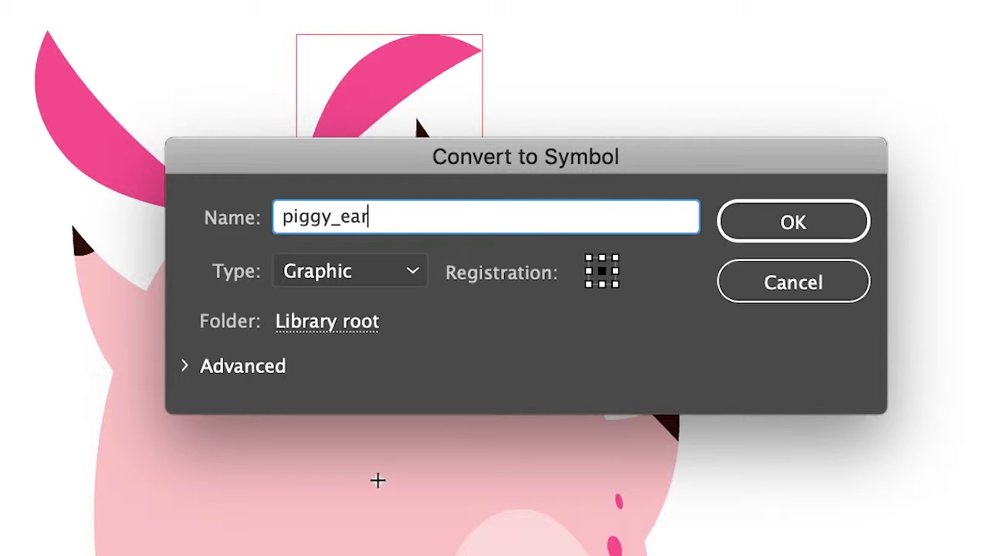
click(417, 278)
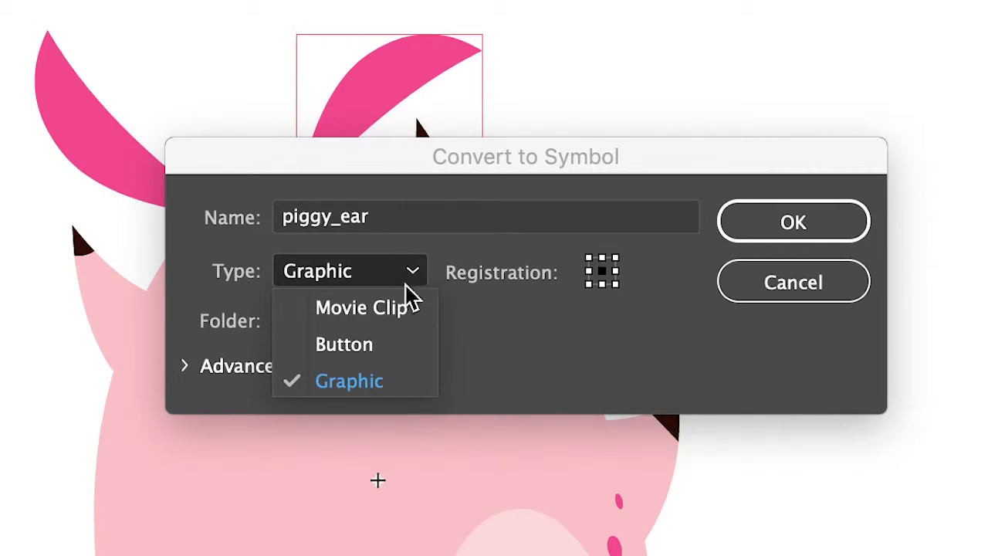
click(404, 390)
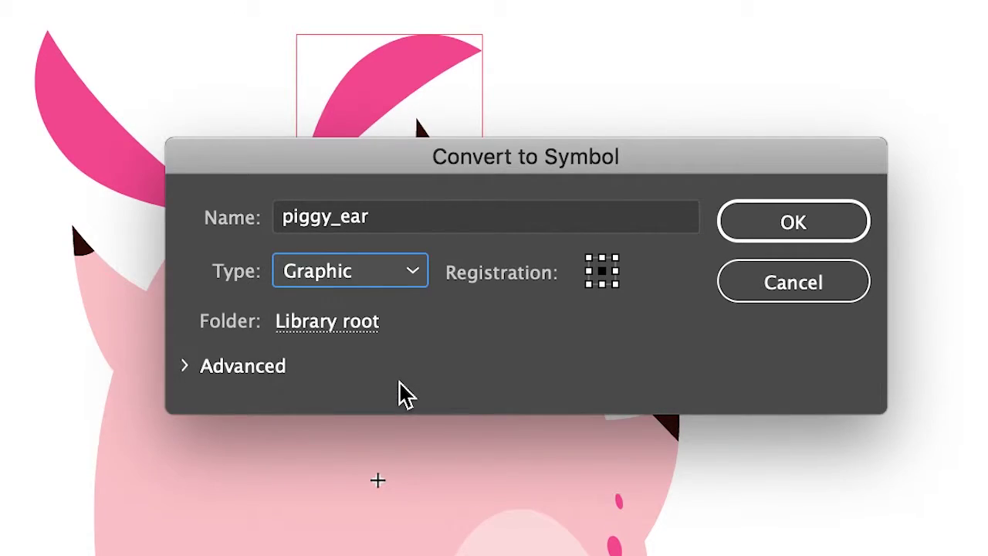
click(801, 231)
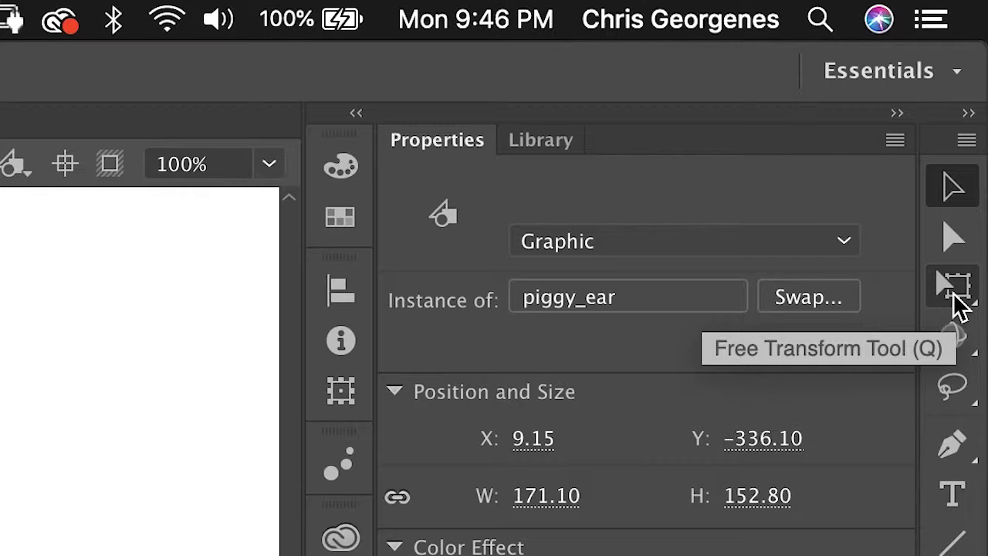
At frame 1, move the pig by its Pig_torso instance straight down to just below the stage's lower edge.
click(954, 294)
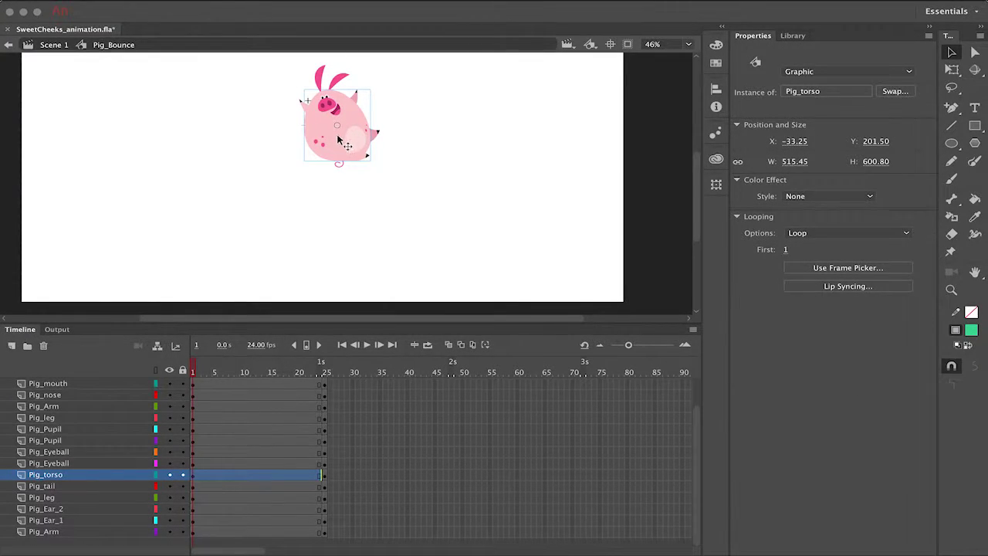
drag(335, 134, 338, 421)
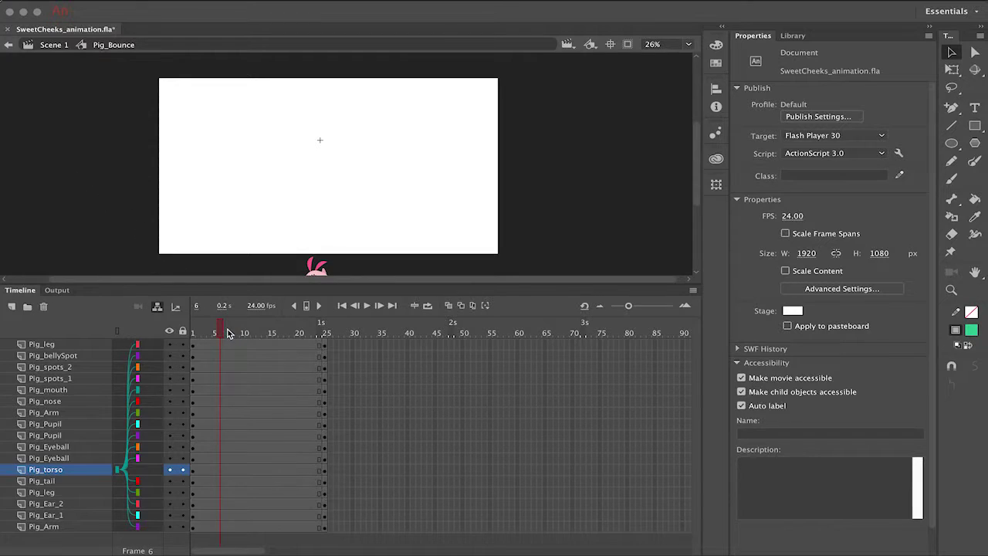
Create classic tweens on all the pig layers between the keyframes at frames 1 and 25.
drag(200, 346, 291, 530)
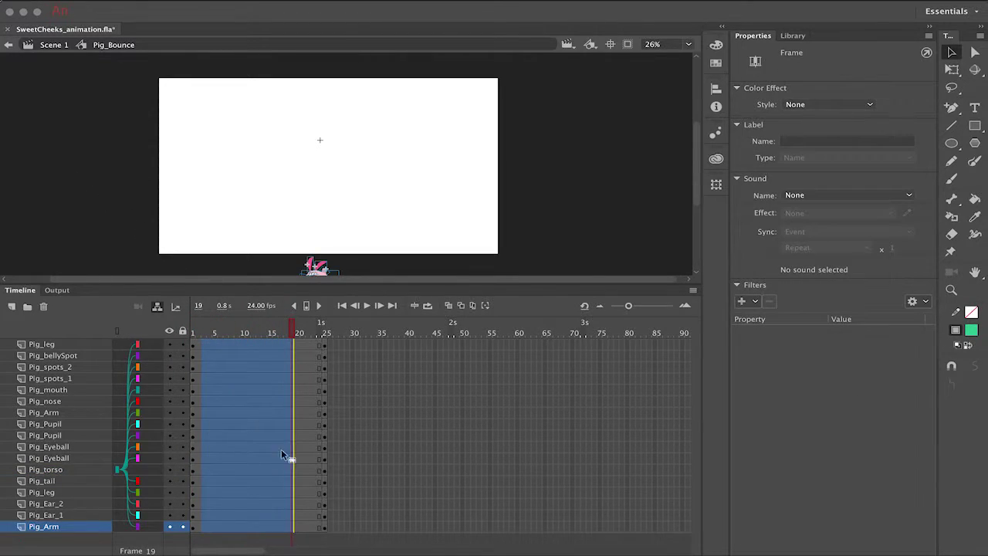
right_click(242, 368)
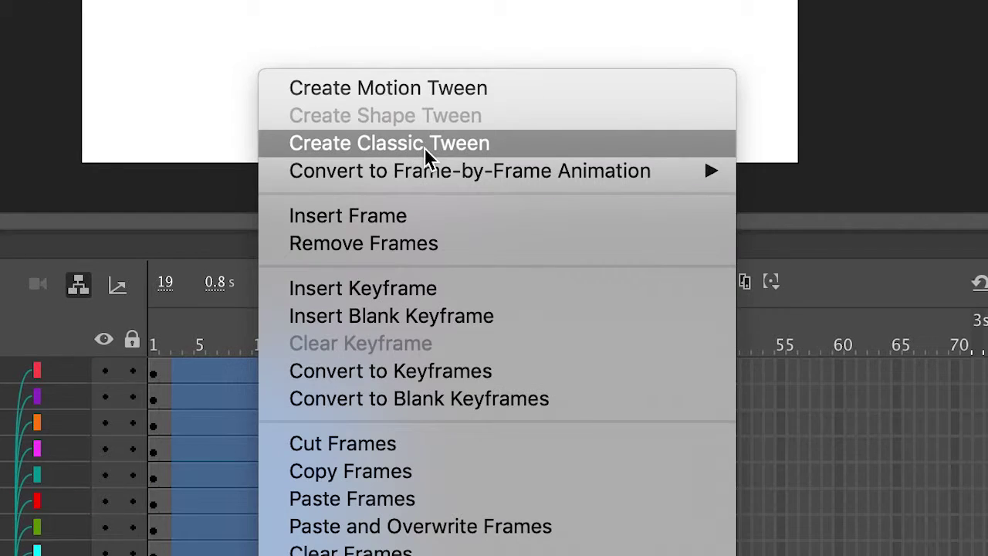
click(514, 146)
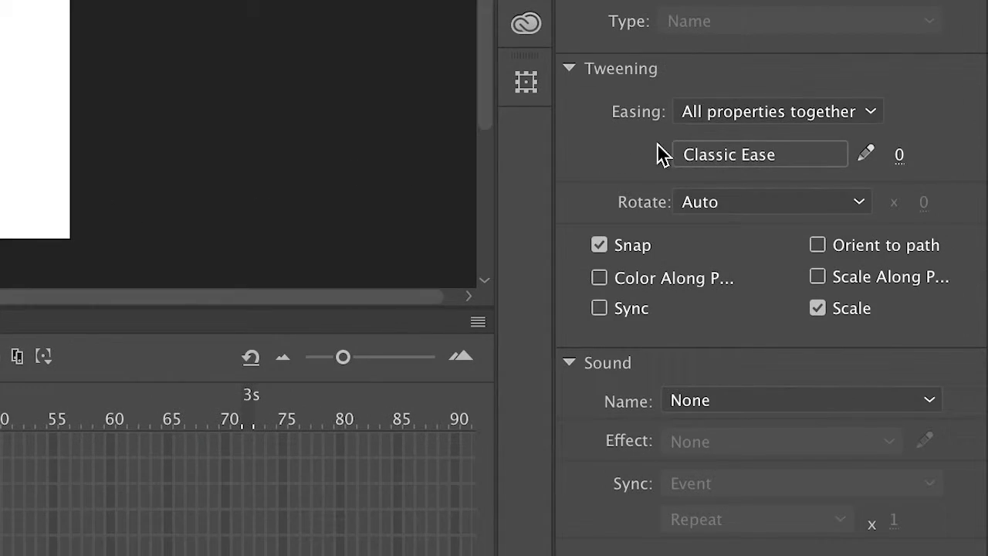
Apply the Cubic Ease Out preset to the classic tweens and play the animation from frame 1.
click(680, 153)
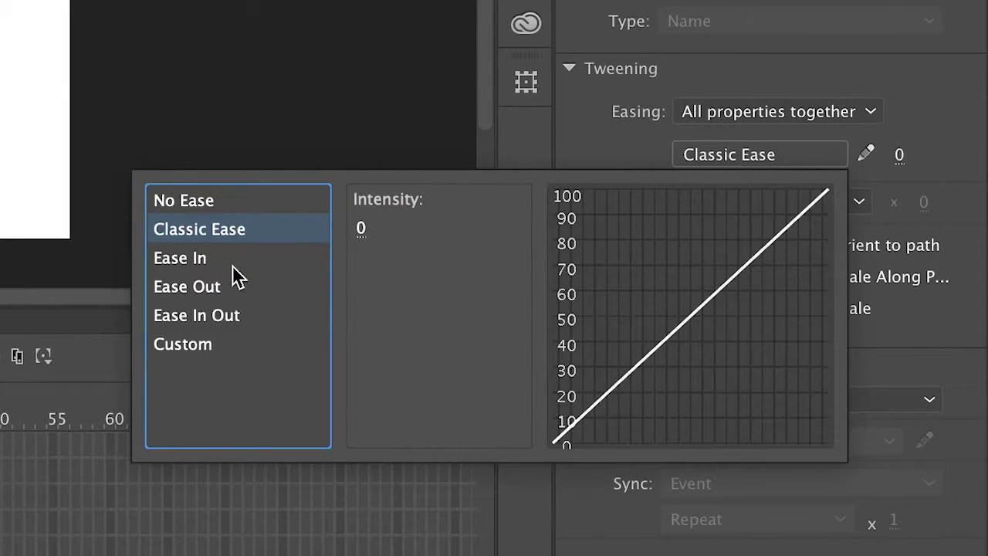
click(214, 288)
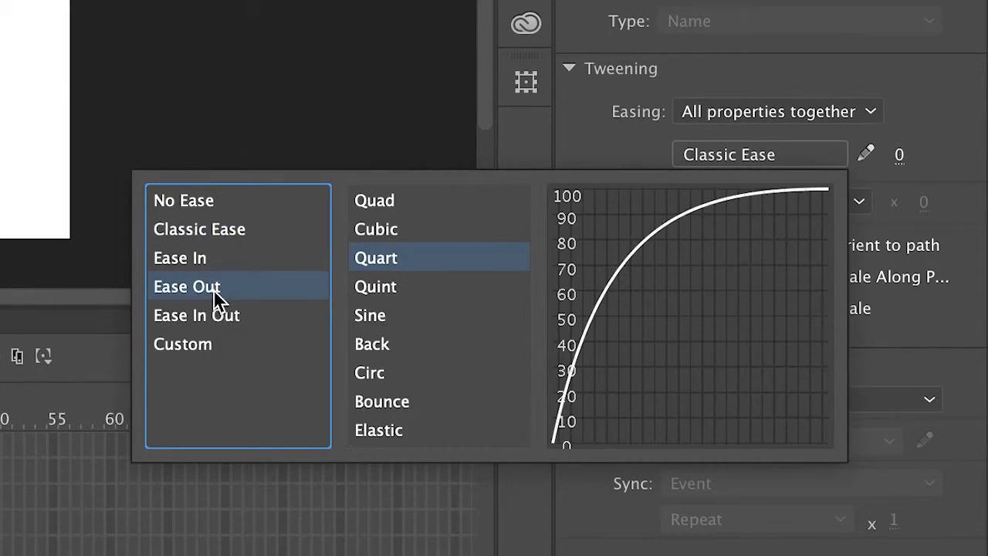
click(376, 230)
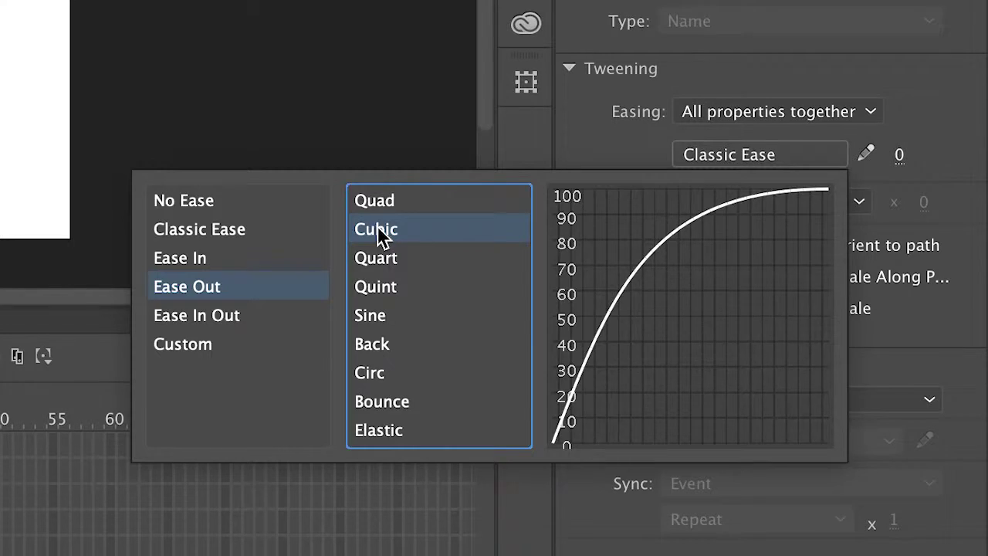
double_click(377, 228)
drag(296, 331, 174, 371)
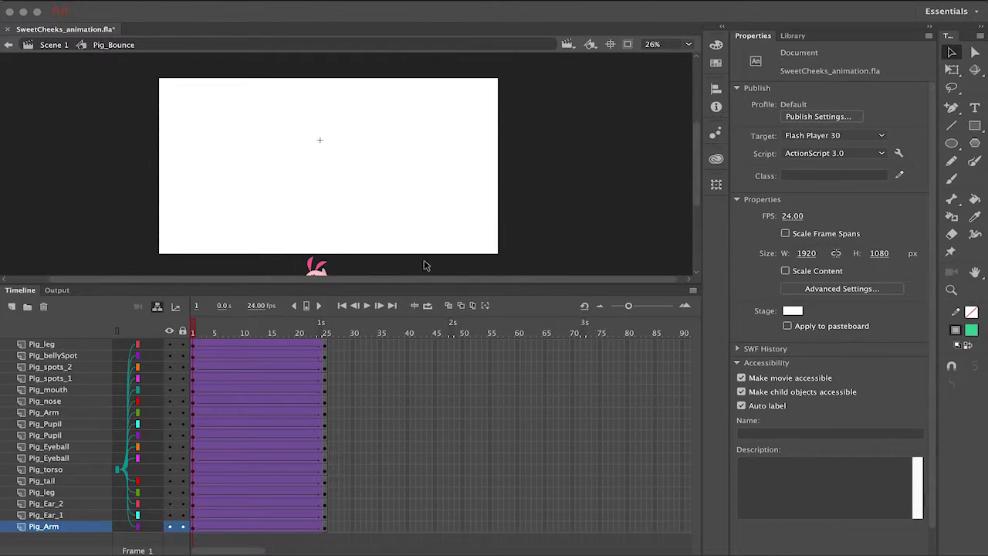
key(Return)
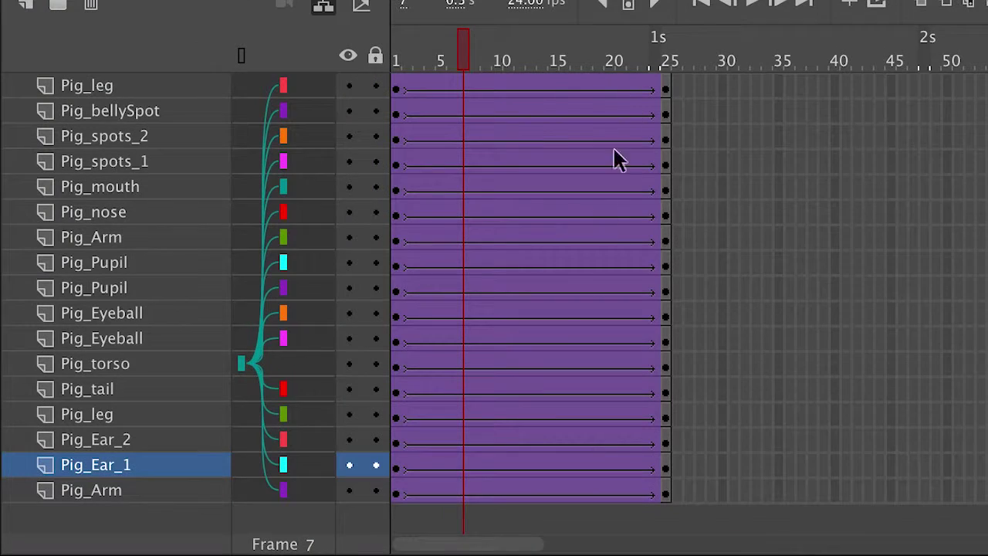
Insert keyframes at frame 7 on the Pig_Ear_1 and Pig_Ear_2 layers.
click(467, 462)
click(468, 495)
click(464, 437)
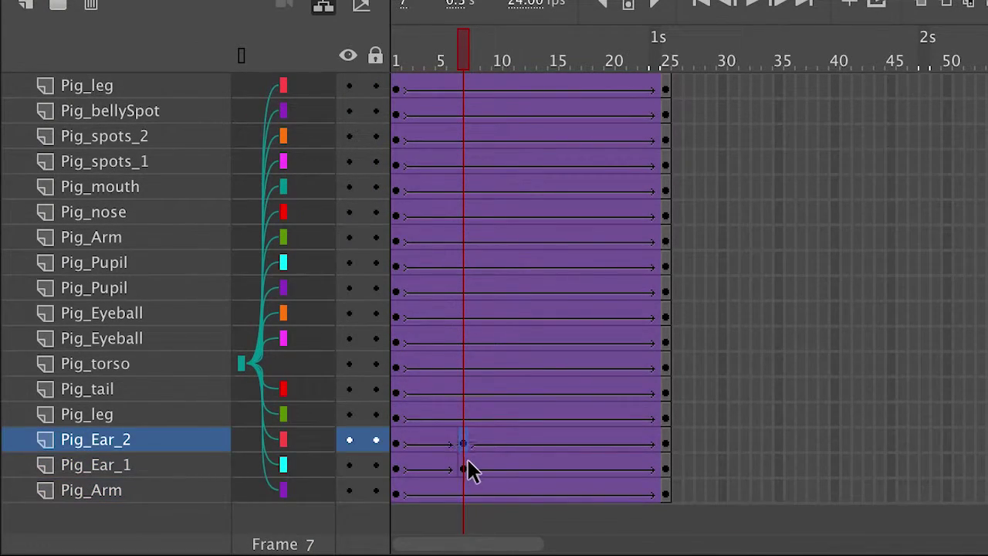
At frame 7, rotate both ears downward with Free Transform, Pig_Ear_1 out to the left and Pig_Ear_2 to the right.
key(super+=)
key(super+=)
key(super+=)
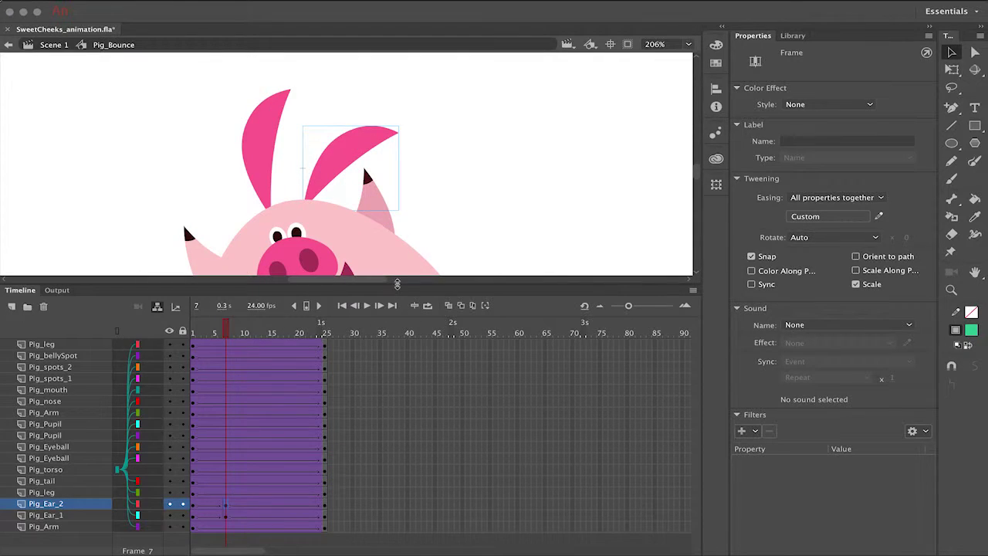
drag(399, 293, 404, 425)
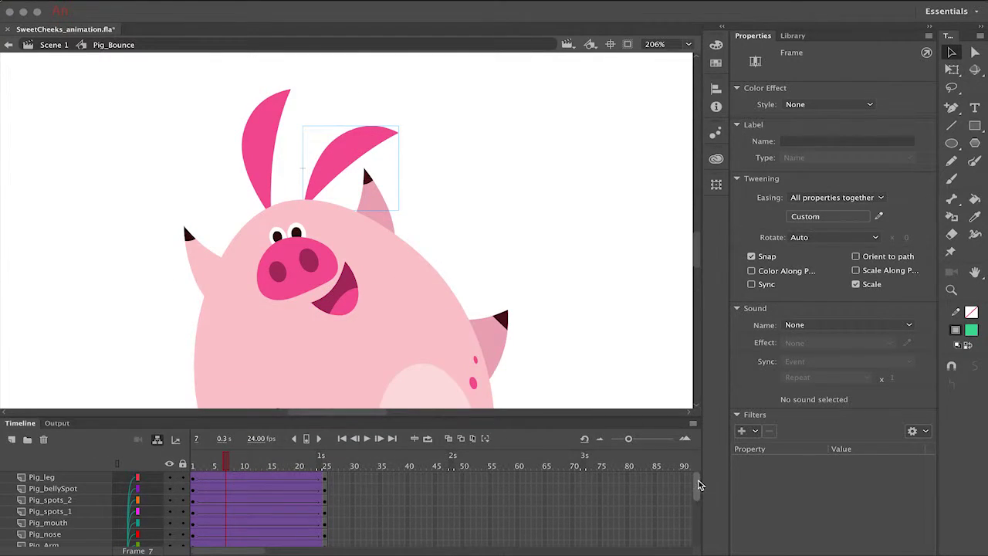
drag(698, 483, 692, 545)
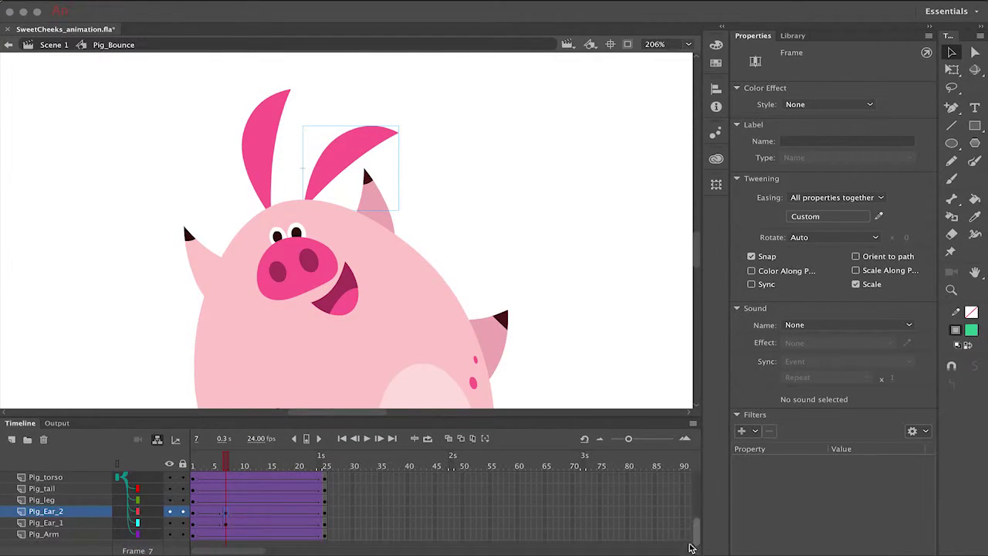
click(274, 124)
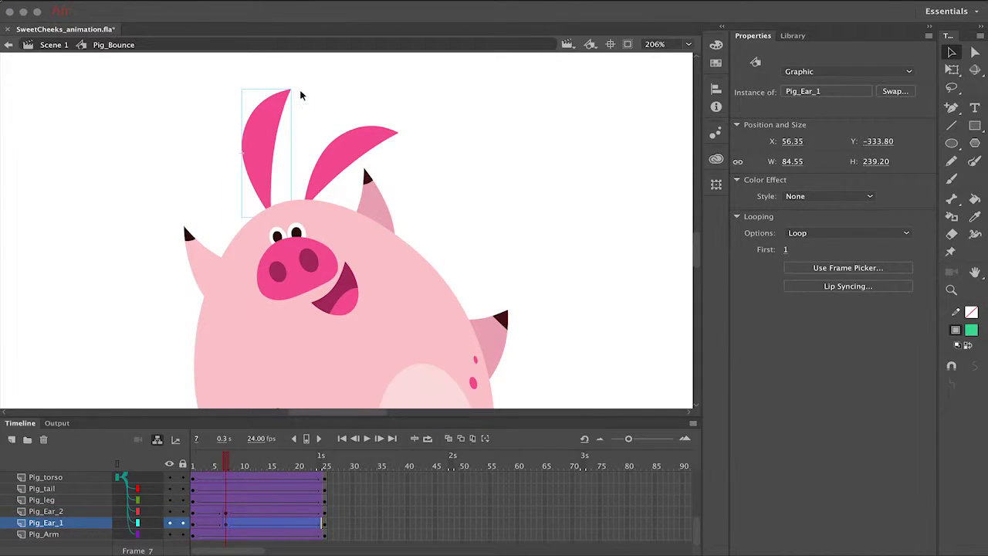
key(q)
drag(305, 97, 152, 283)
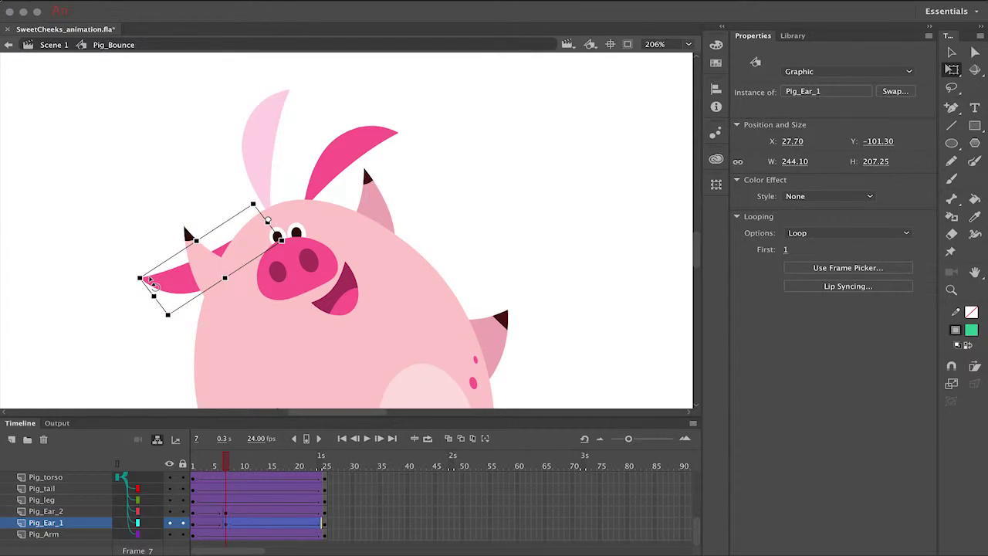
click(359, 149)
drag(413, 132, 436, 253)
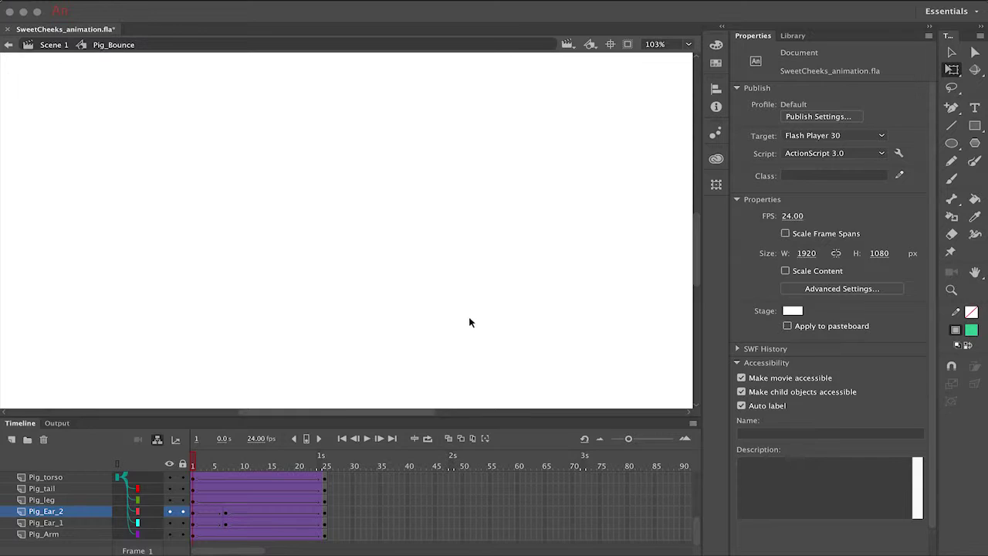
At frame 1, rotate the Pig_torso instance slightly counterclockwise with Free Transform and scrub through the animation to check it.
key(super+minus)
key(super+minus)
drag(433, 371, 430, 199)
click(346, 288)
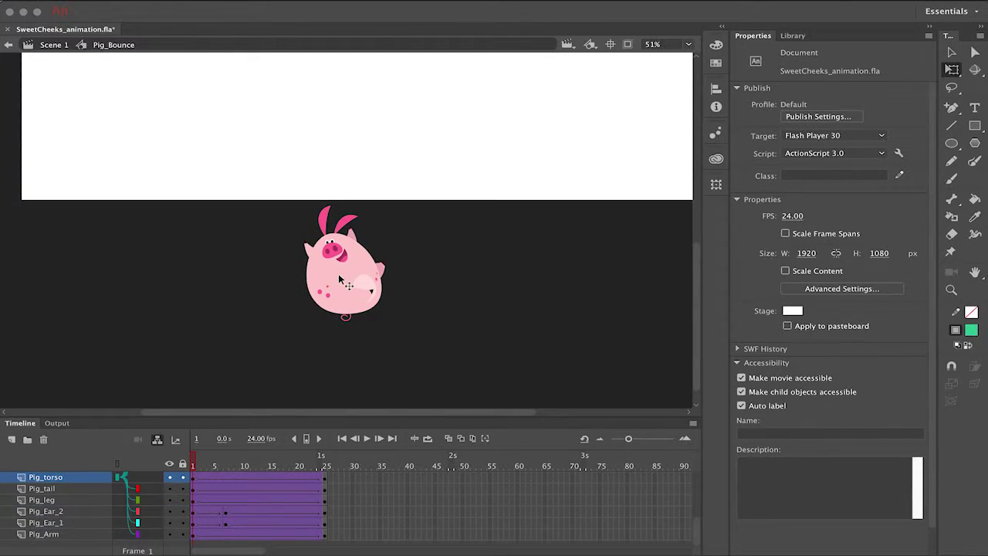
drag(392, 324, 417, 285)
drag(195, 462, 226, 460)
drag(453, 182, 415, 399)
drag(228, 462, 325, 510)
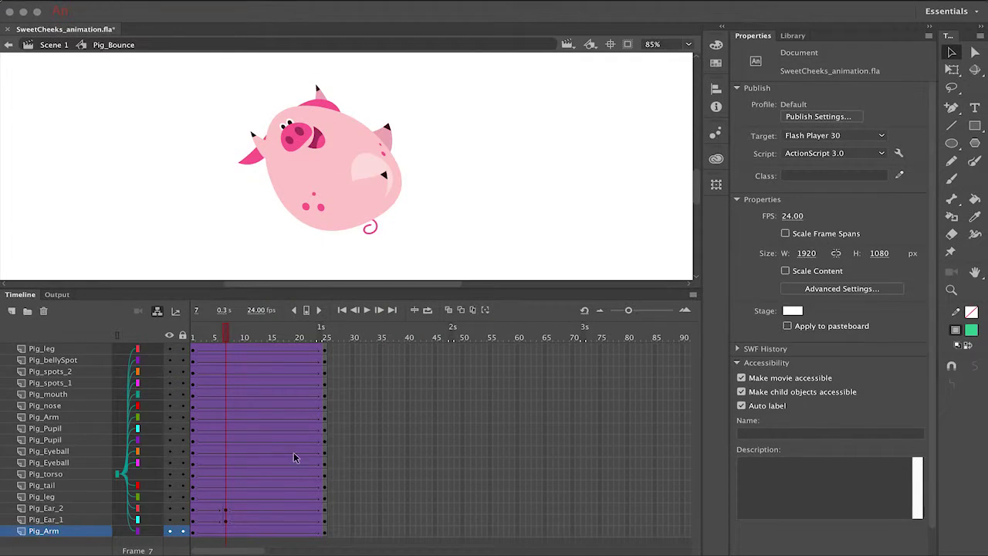
Insert keyframes at frame 7 on both Pig_Arm layers.
click(227, 533)
click(265, 153)
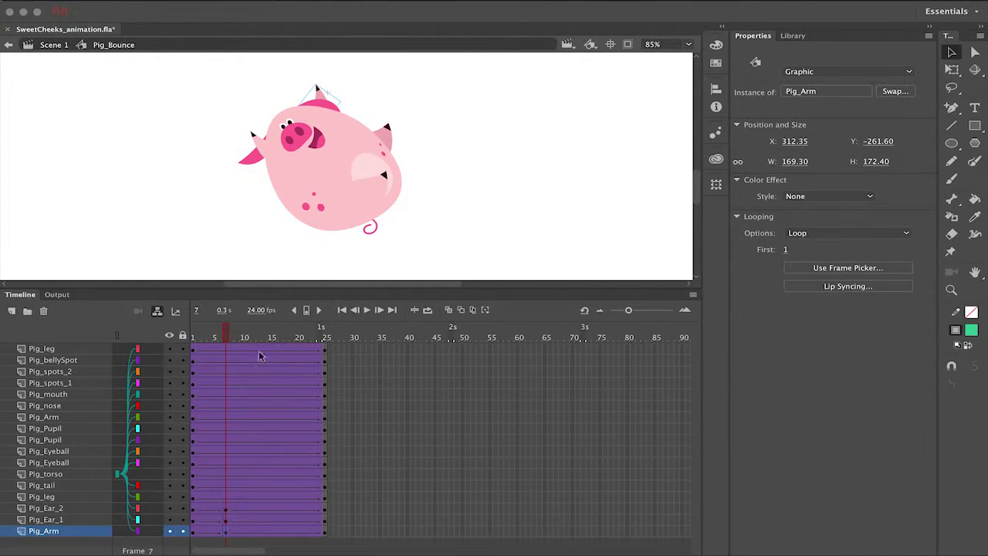
click(235, 183)
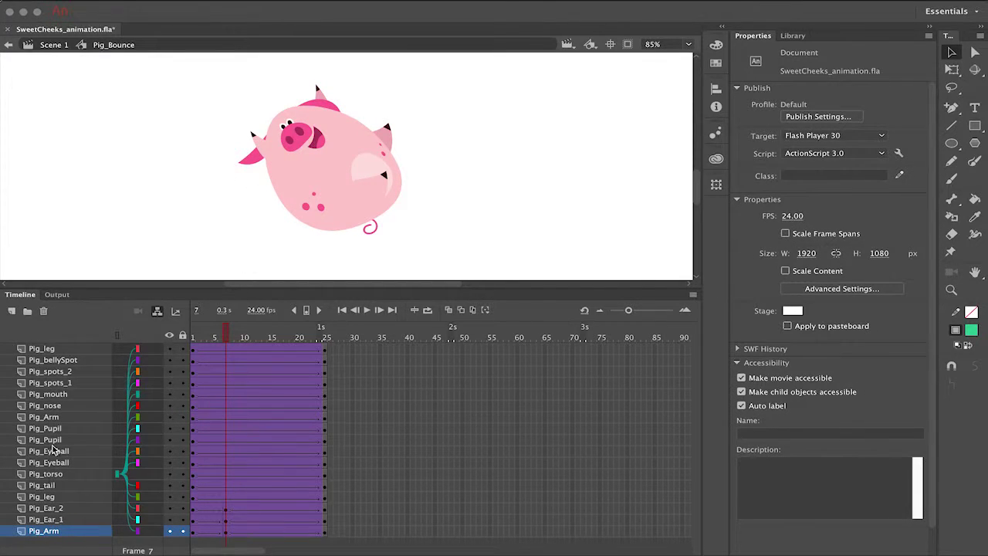
click(55, 418)
click(233, 419)
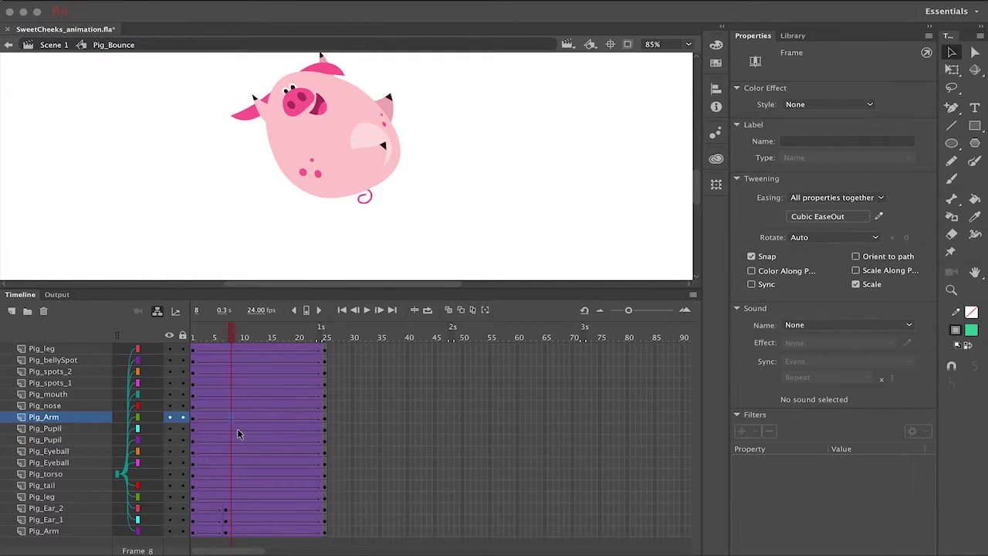
click(226, 419)
At frame 7, rotate both arms downward with Free Transform, the front arm to the left and the back arm to the right.
key(q)
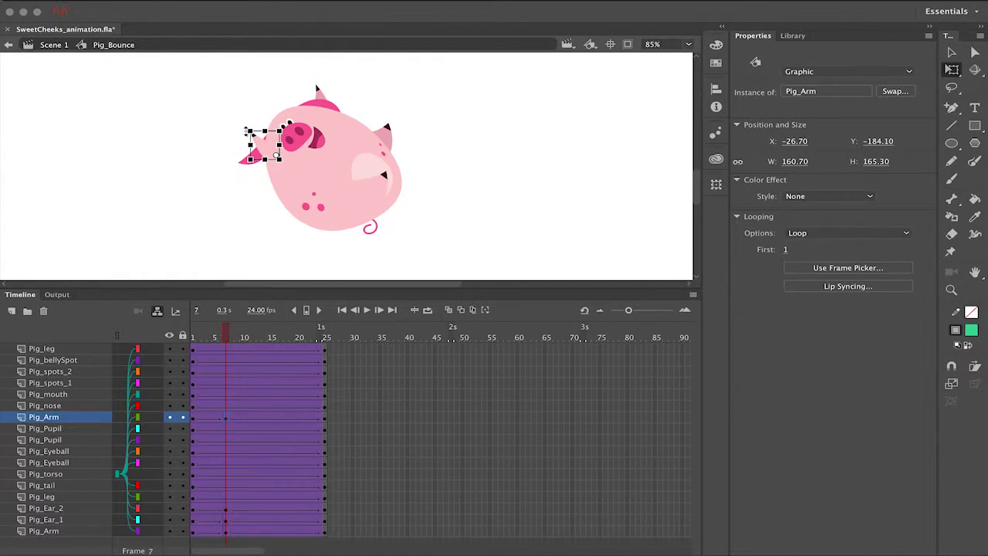
drag(248, 128, 288, 145)
click(318, 95)
drag(332, 88, 399, 95)
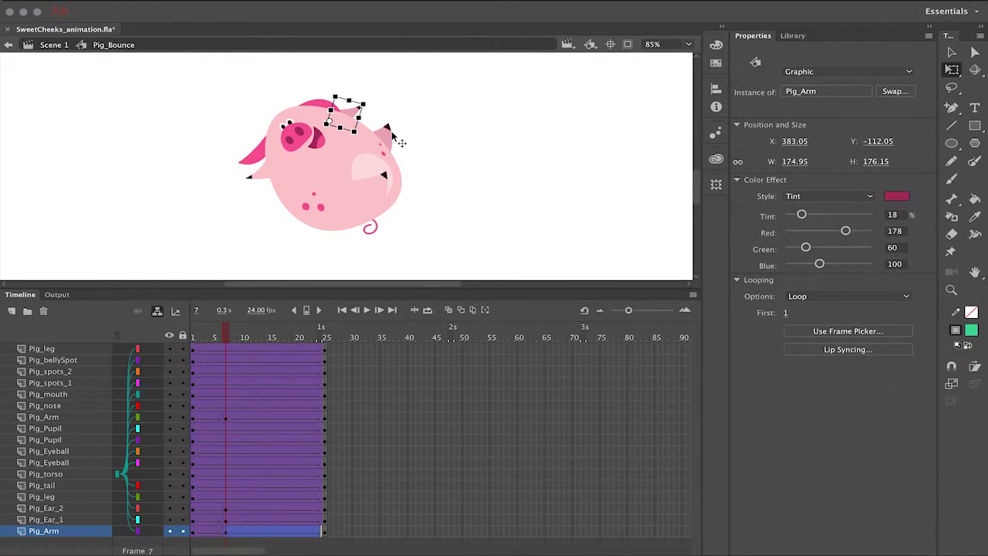
Insert a keyframe at frame 7 on the Pig_leg layer directly below Pig_tail.
click(376, 177)
click(226, 499)
key(F6)
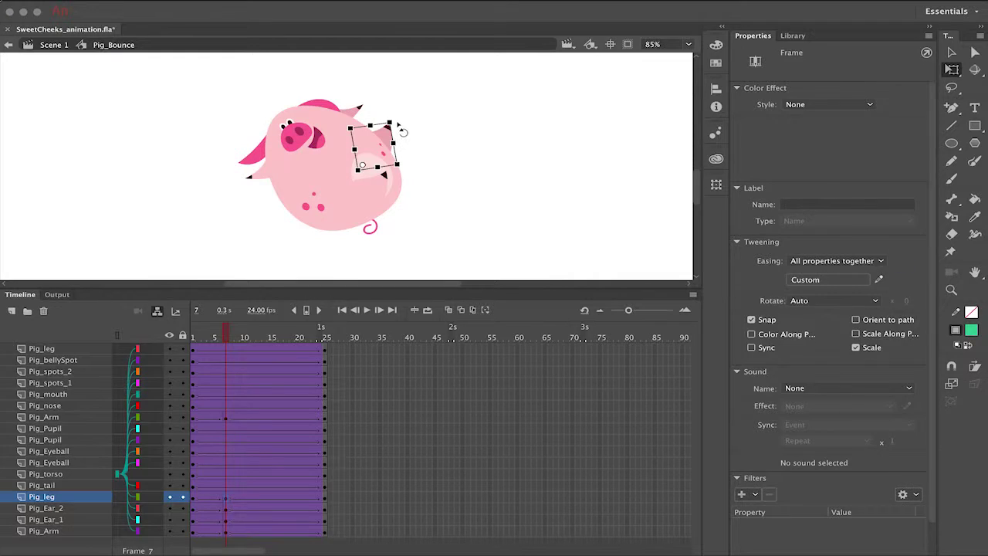
At frame 7, rotate the back leg downward with Free Transform and nudge it slightly right and down.
drag(398, 126, 451, 207)
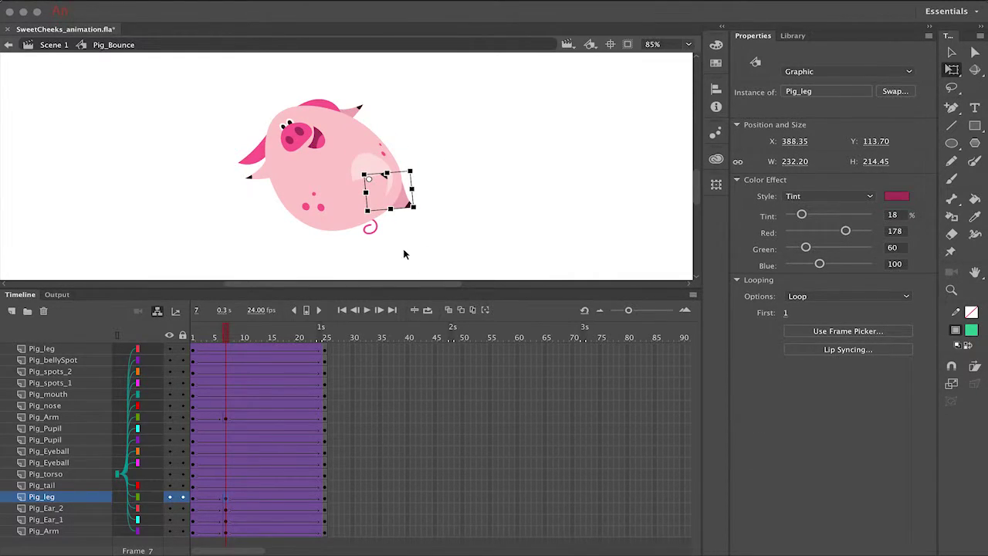
key(Right)
key(Down)
key(Down)
click(383, 219)
Insert a frame 7 keyframe on the topmost Pig_leg layer, then rotate the front leg downward and nudge it up and left.
click(226, 349)
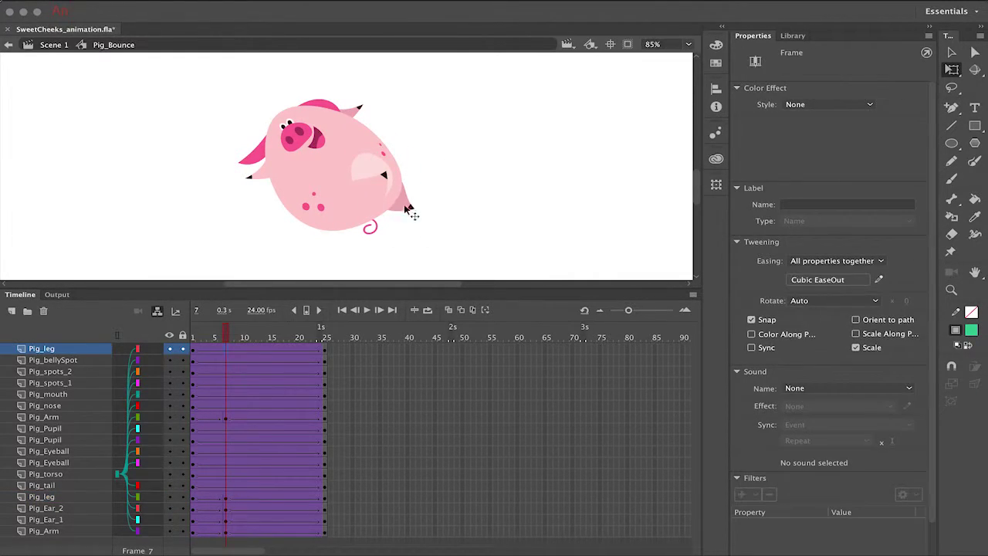
mouse_move(408, 210)
mouse_down()
mouse_move(397, 245)
mouse_move(408, 228)
mouse_up()
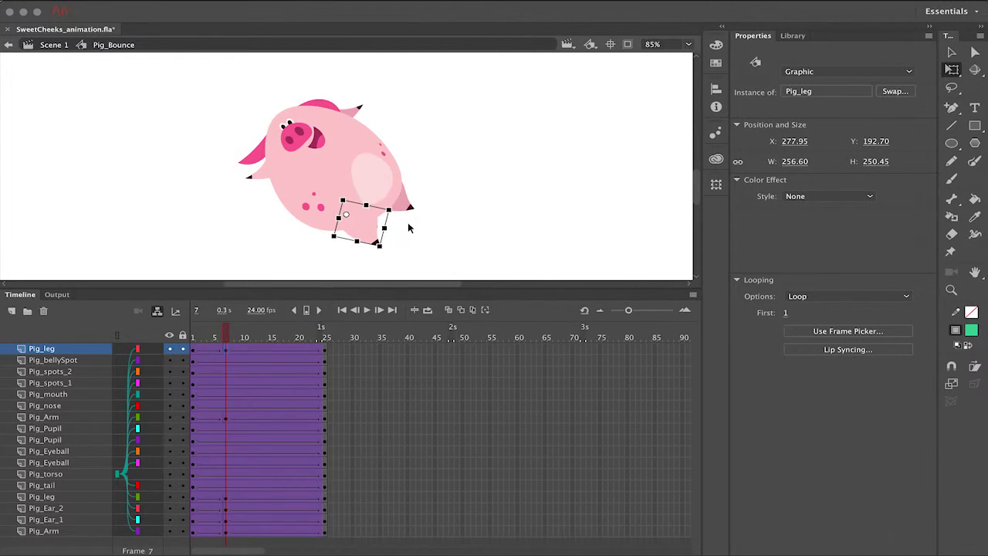
key(Up)
key(Up)
key(Up)
key(Up)
key(Up)
key(Left)
key(Left)
key(Left)
key(Left)
key(Left)
key(Left)
key(Left)
key(Left)
key(Left)
key(Left)
click(419, 231)
Insert a keyframe at frame 7 on the Pig_tail layer and rotate the tail there with Free Transform.
click(377, 229)
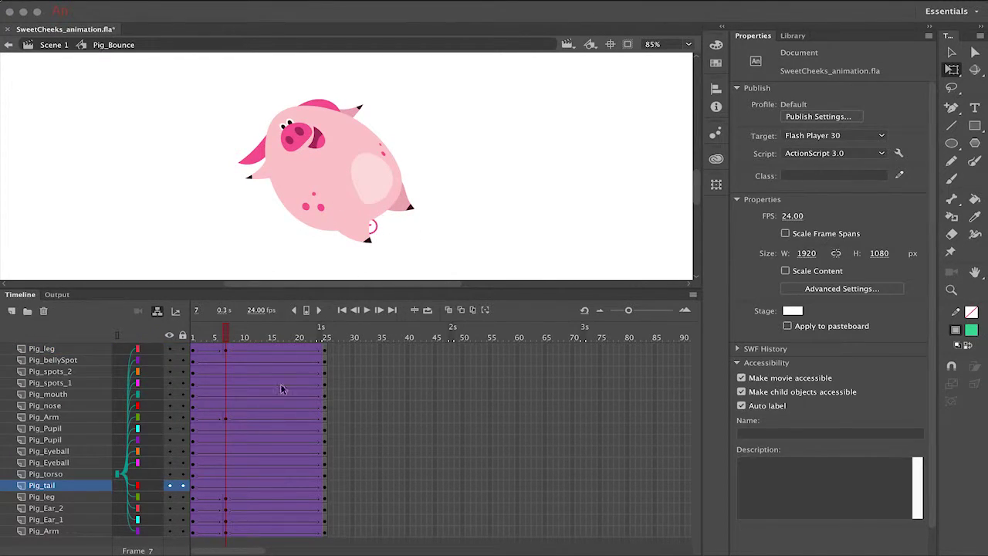
click(226, 486)
click(370, 230)
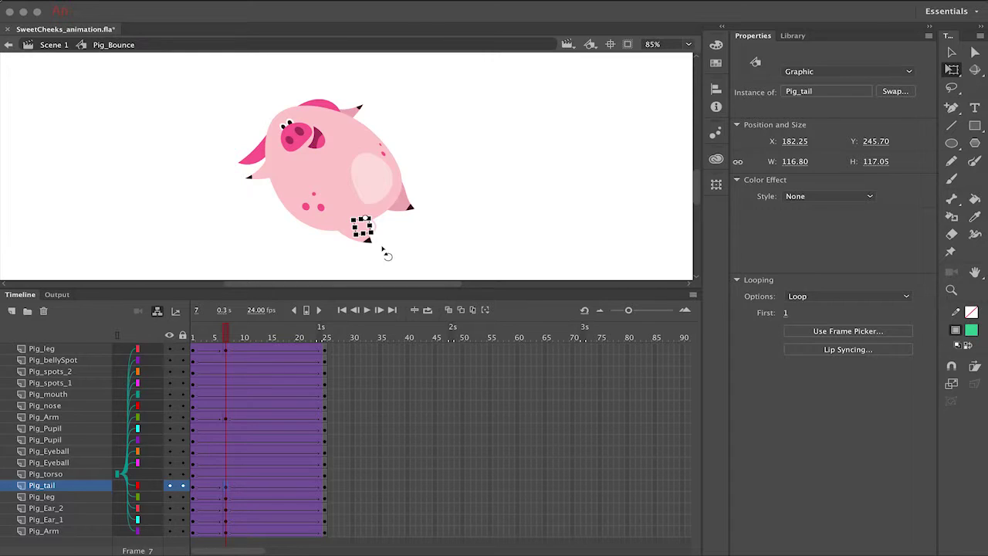
mouse_move(383, 254)
mouse_down()
mouse_move(396, 242)
mouse_move(378, 239)
mouse_up()
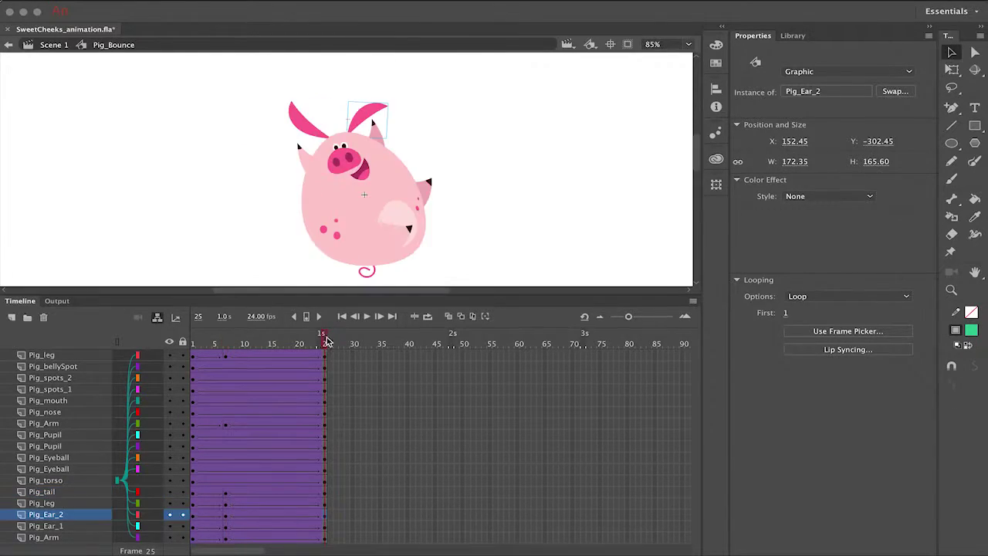
Scrub the animation through to frame 25 and insert keyframes at frame 50 on all layers.
drag(211, 341, 326, 350)
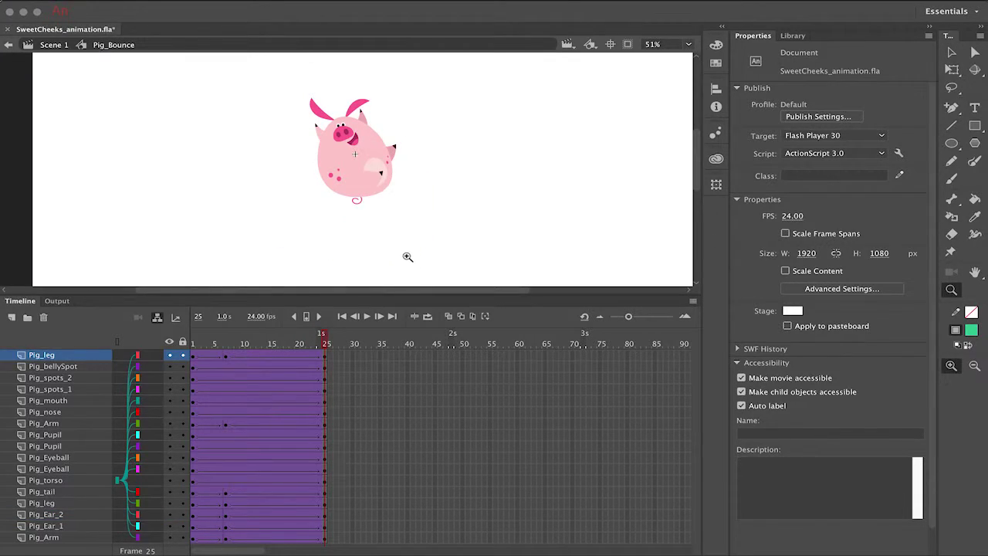
key(v)
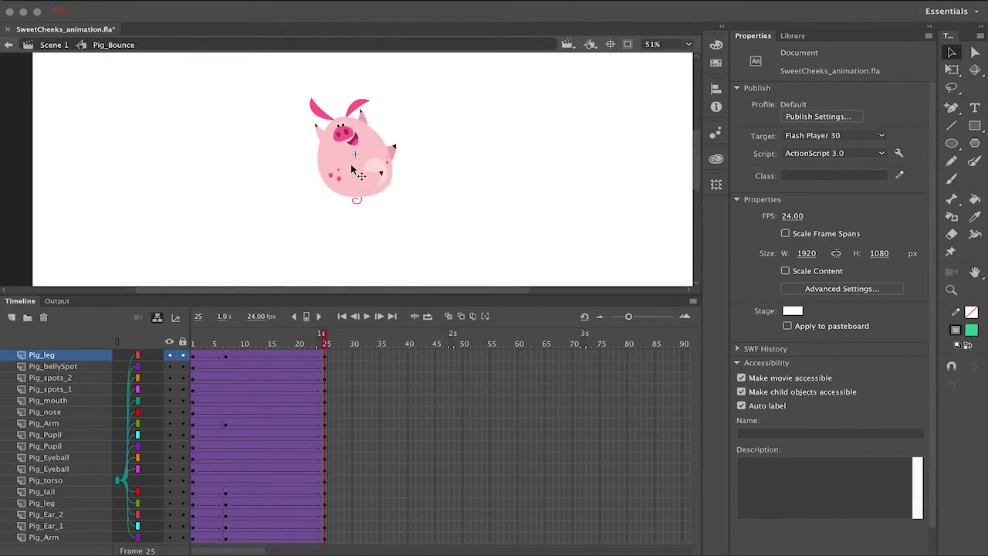
mouse_move(318, 345)
mouse_down()
mouse_move(264, 347)
mouse_move(206, 369)
mouse_move(325, 351)
mouse_up()
drag(463, 355, 463, 541)
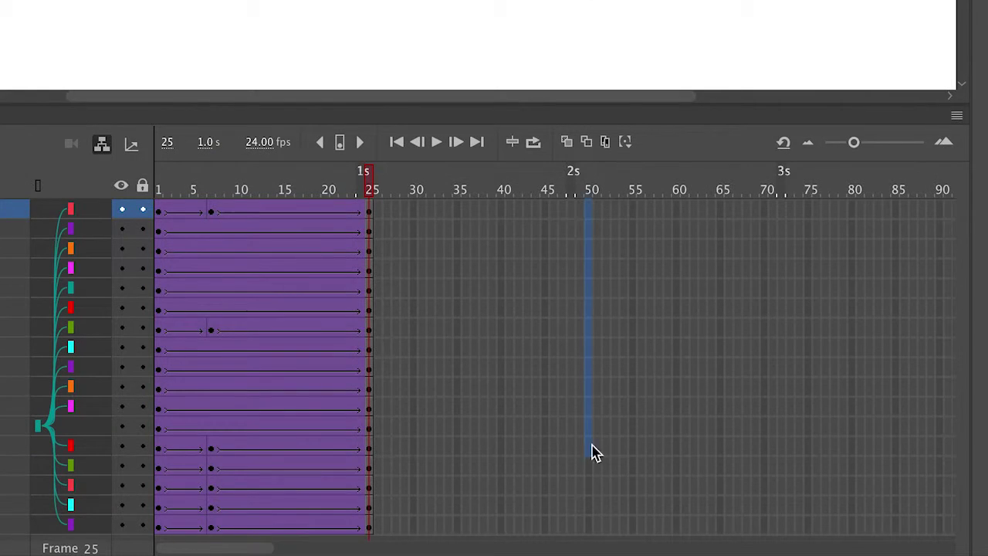
drag(594, 532, 587, 532)
key(F6)
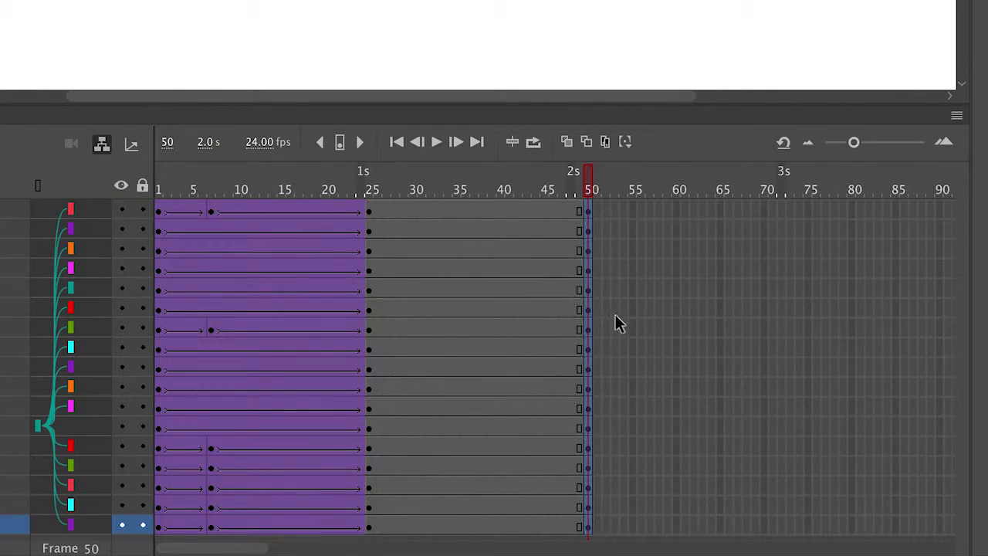
At frame 50, move the pig down off the stage by its Pig_torso instance and rotate it with Free Transform.
drag(489, 4, 454, 145)
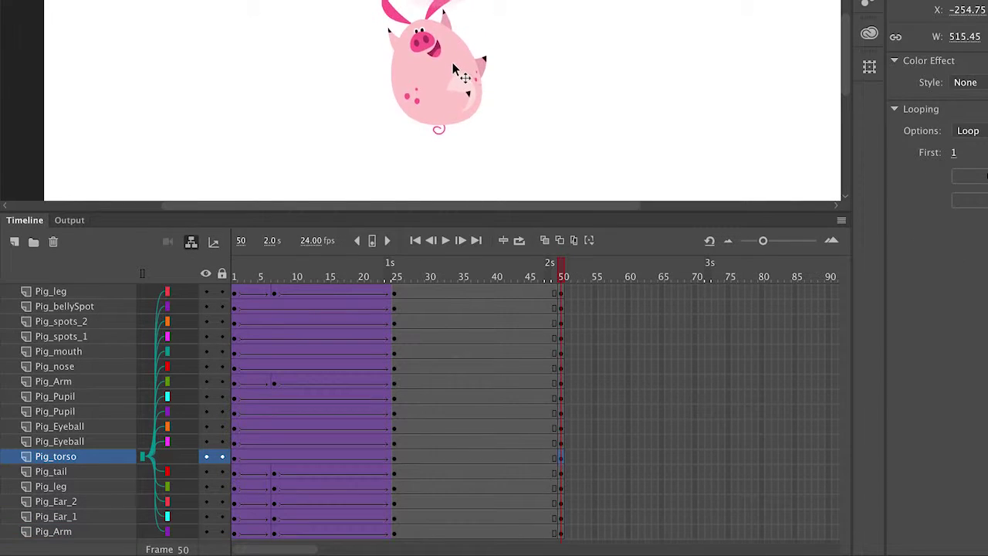
scroll(543, 150, down, 3)
drag(456, 4, 457, 149)
scroll(567, 46, down, 3)
key(q)
drag(516, 123, 573, 85)
click(573, 85)
Create classic tweens between frames 25 and 50 on all layers and set their easing to Cubic Ease In.
drag(432, 293, 499, 533)
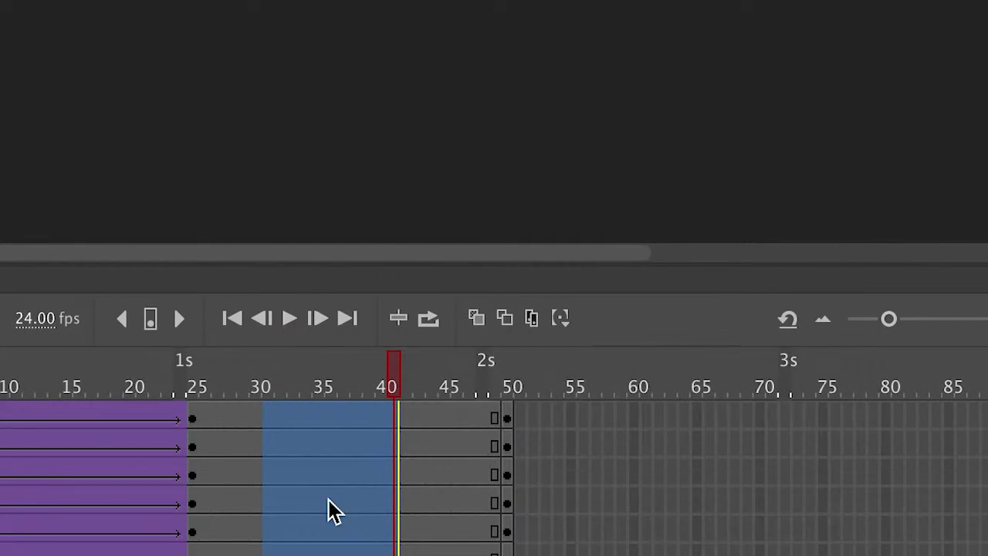
right_click(464, 336)
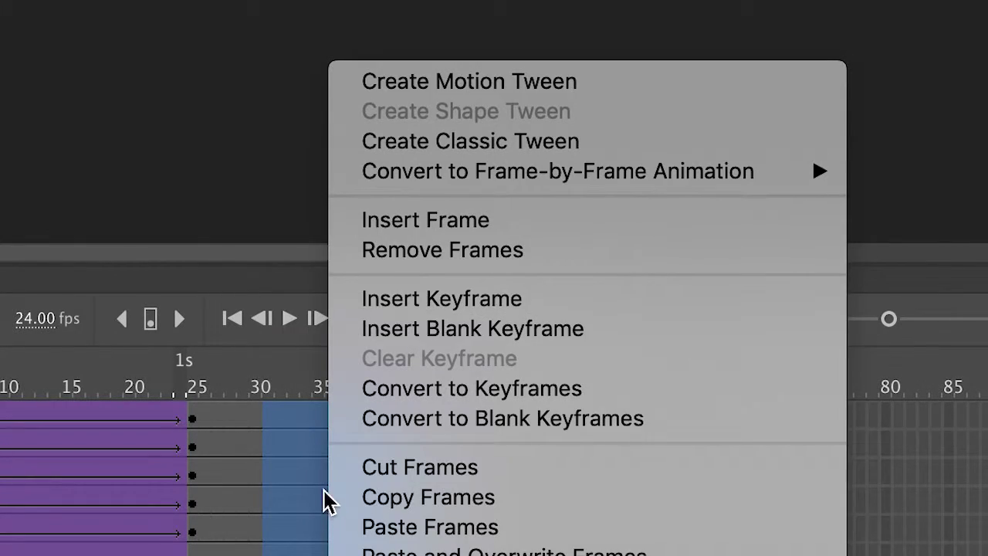
click(463, 148)
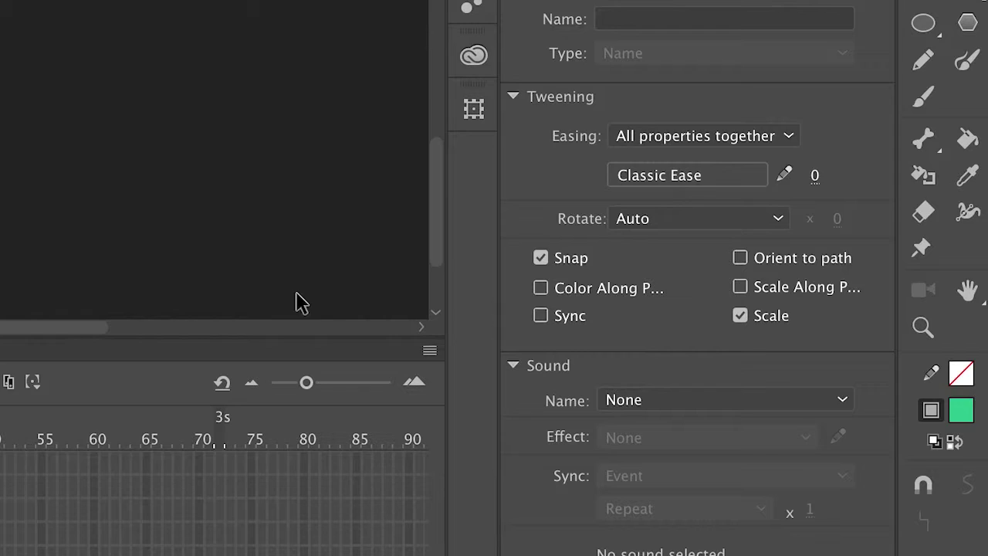
click(730, 176)
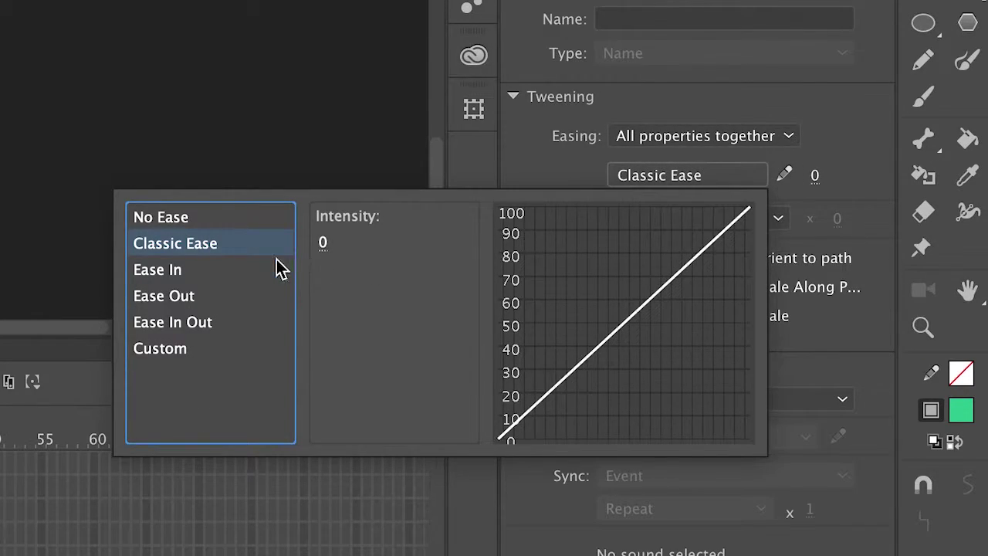
click(183, 272)
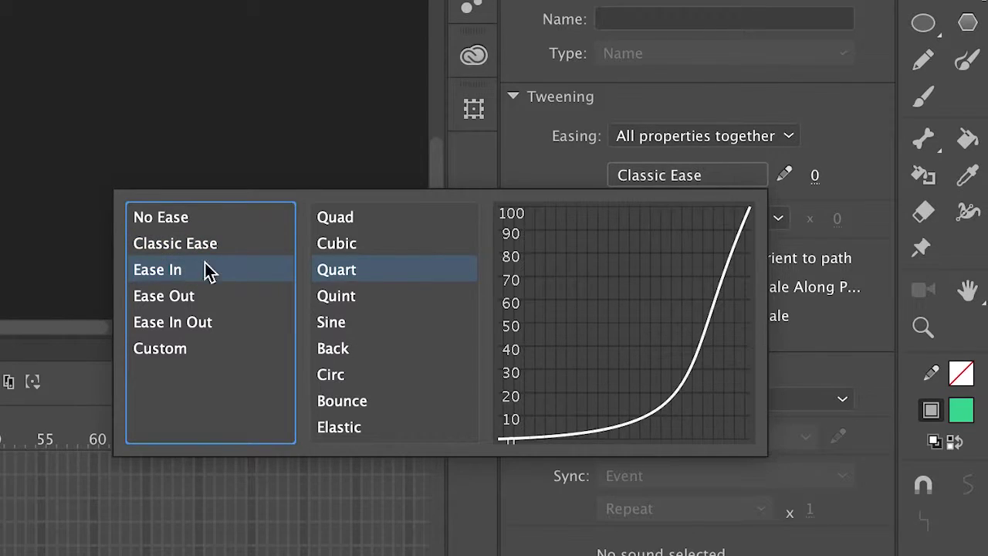
double_click(340, 242)
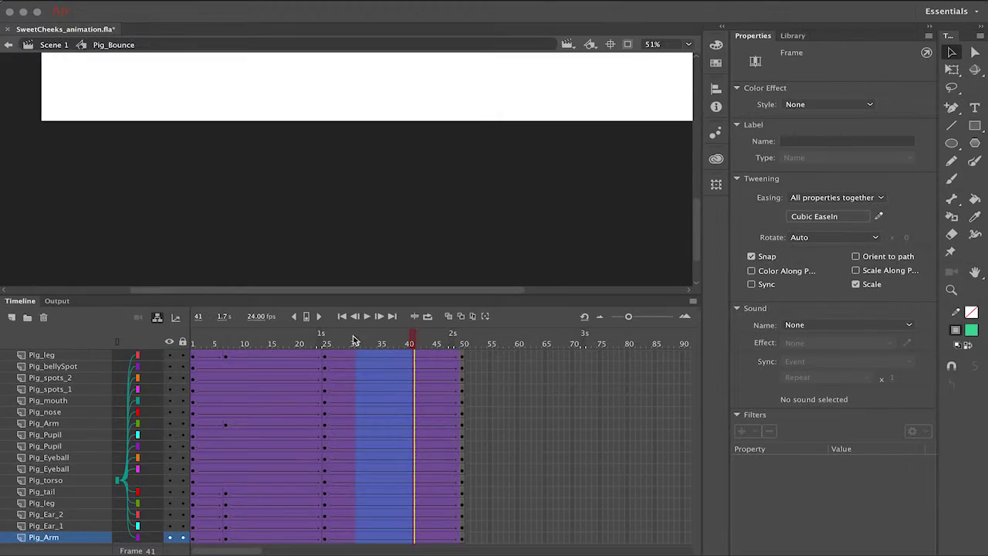
From frame 25, open the front Pig_leg symbol and convert its artwork into a graphic symbol named Pig_Leg_Nest.
drag(352, 340, 327, 357)
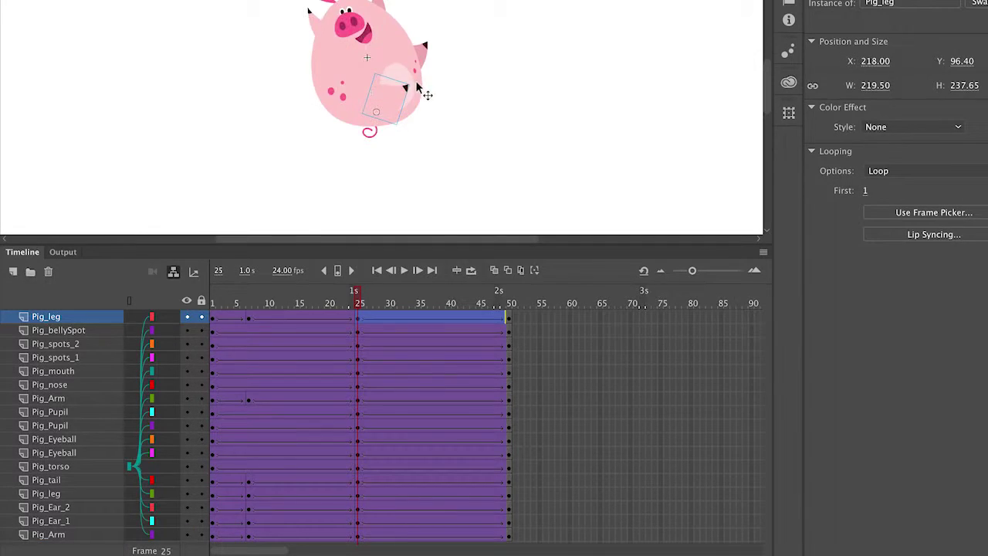
double_click(408, 110)
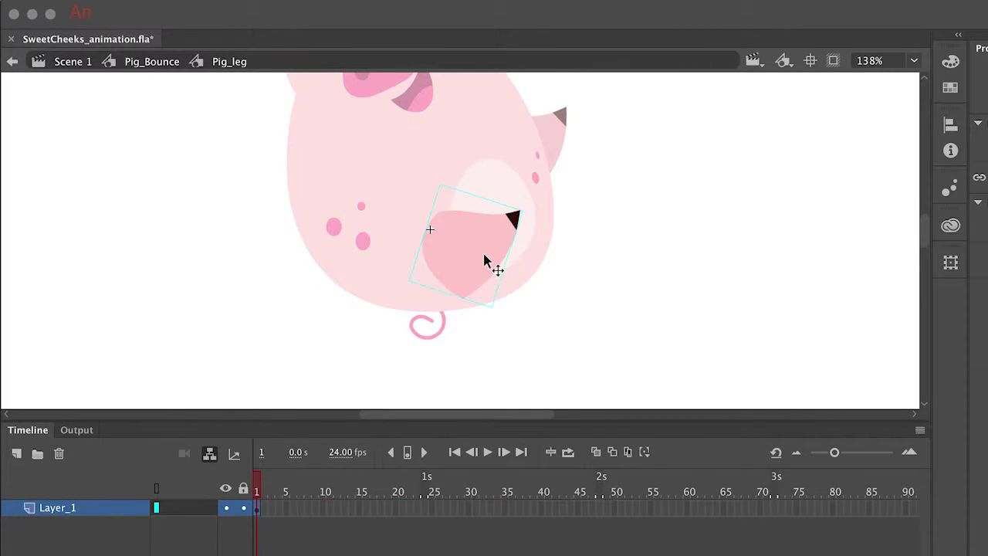
key(F8)
click(368, 241)
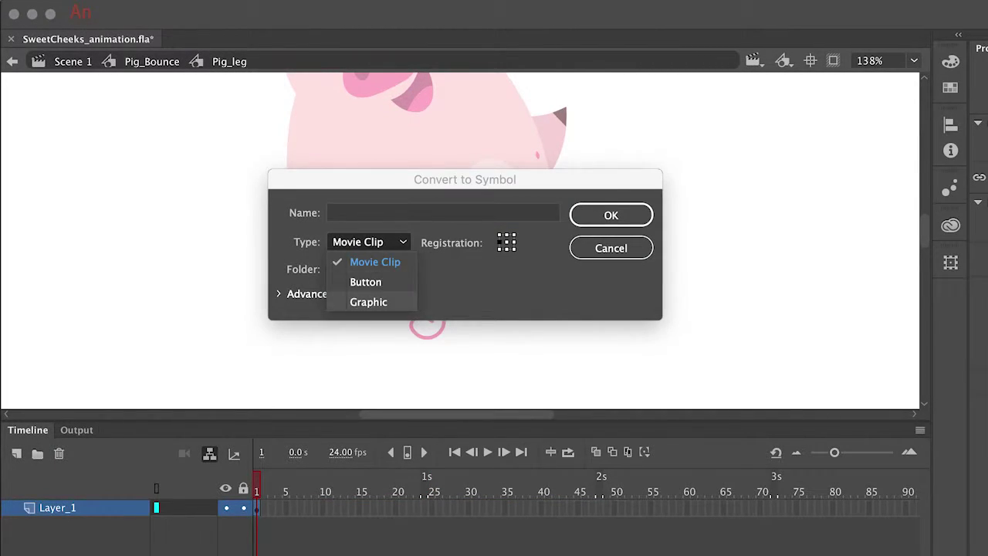
click(366, 301)
click(332, 213)
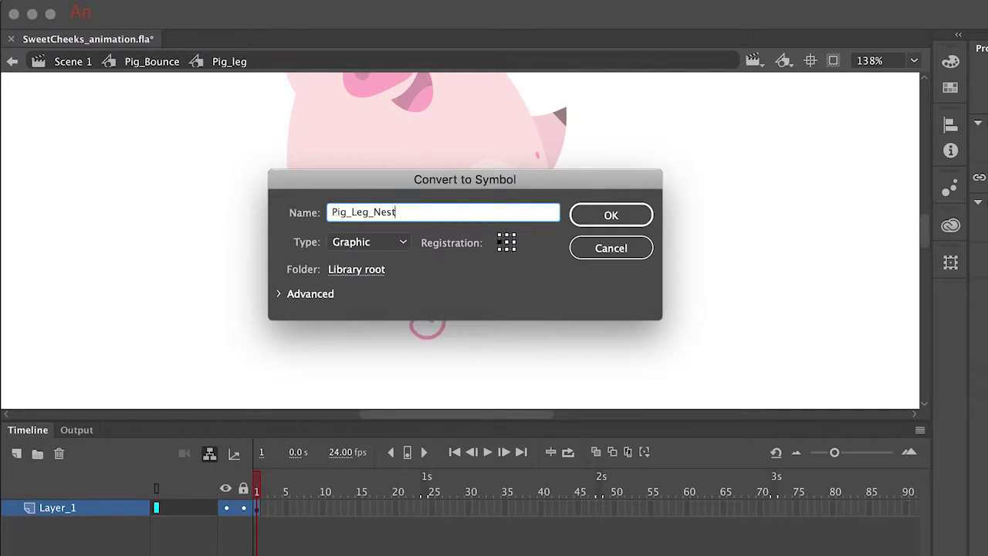
click(615, 218)
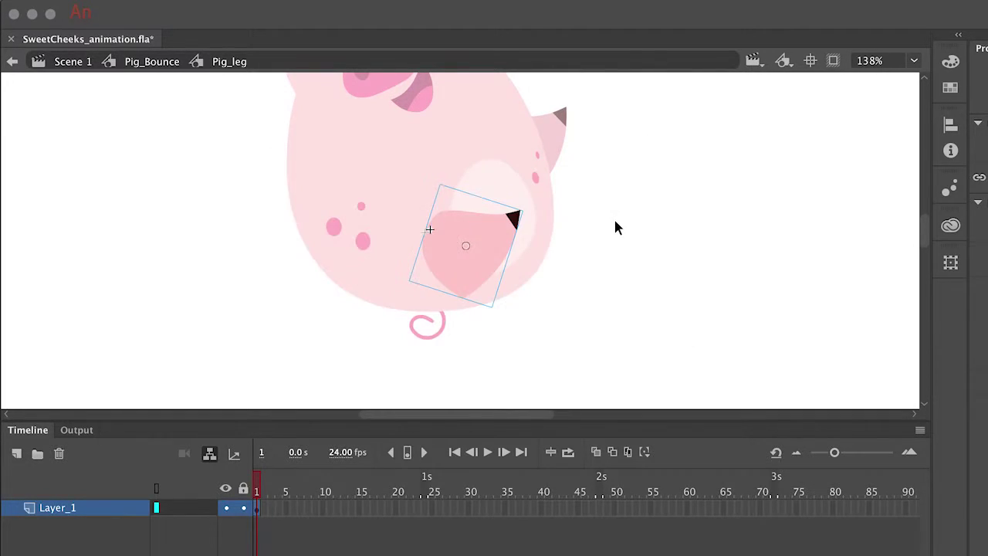
Move the nested leg's transformation point to the base of the leg and insert a keyframe at frame 10 on Layer_1.
key(q)
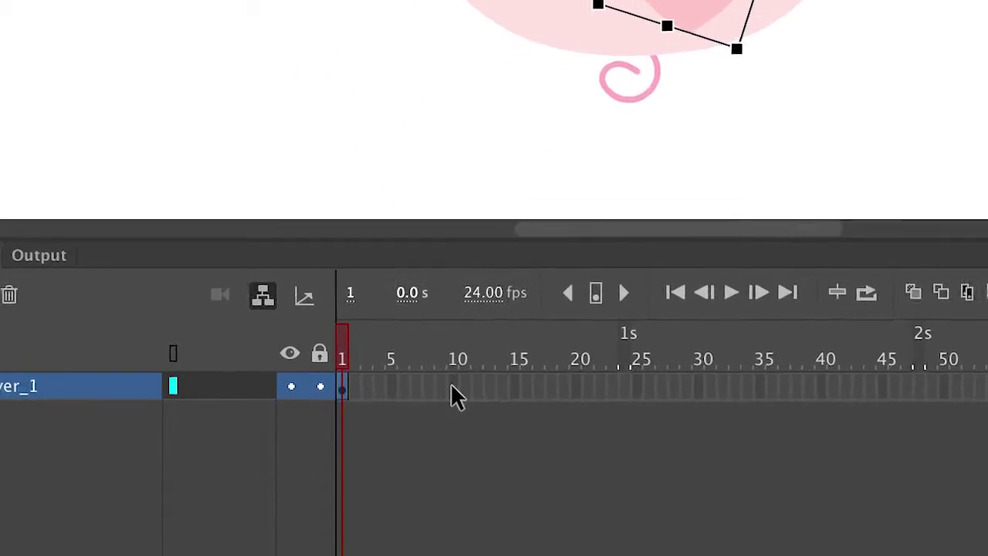
click(457, 390)
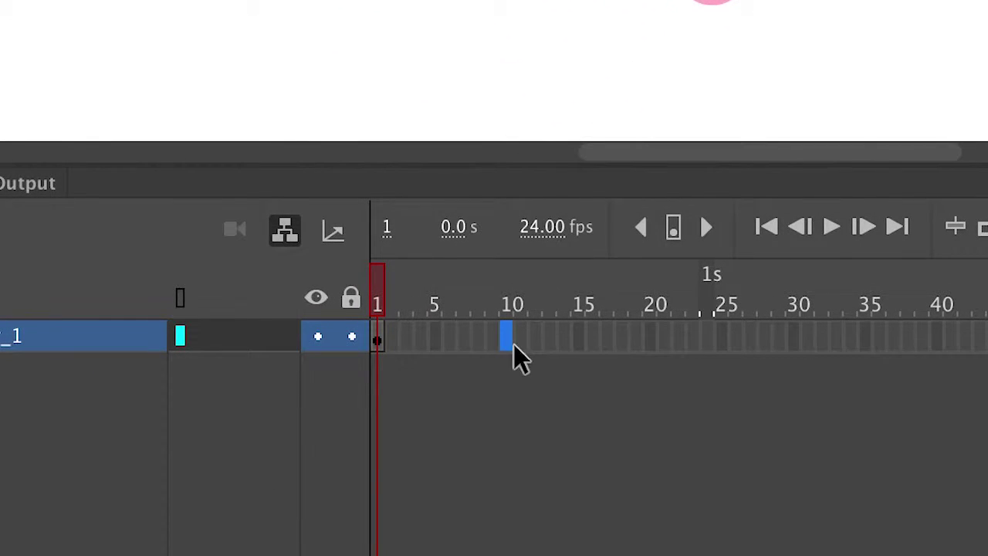
key(F6)
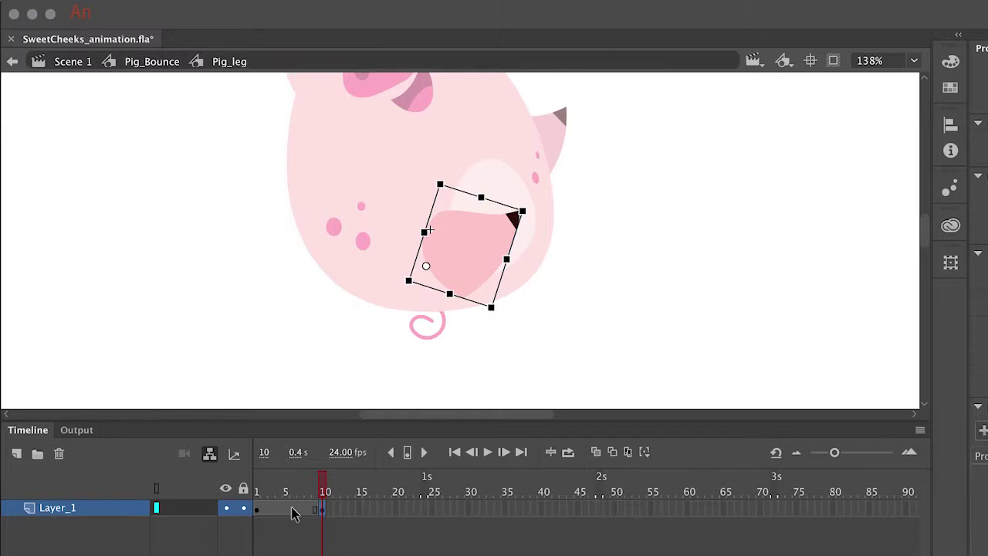
Add a frame 5 keyframe with the leg rotated slightly clockwise and create classic tweens between the leg's keyframes.
click(286, 509)
drag(532, 212, 548, 229)
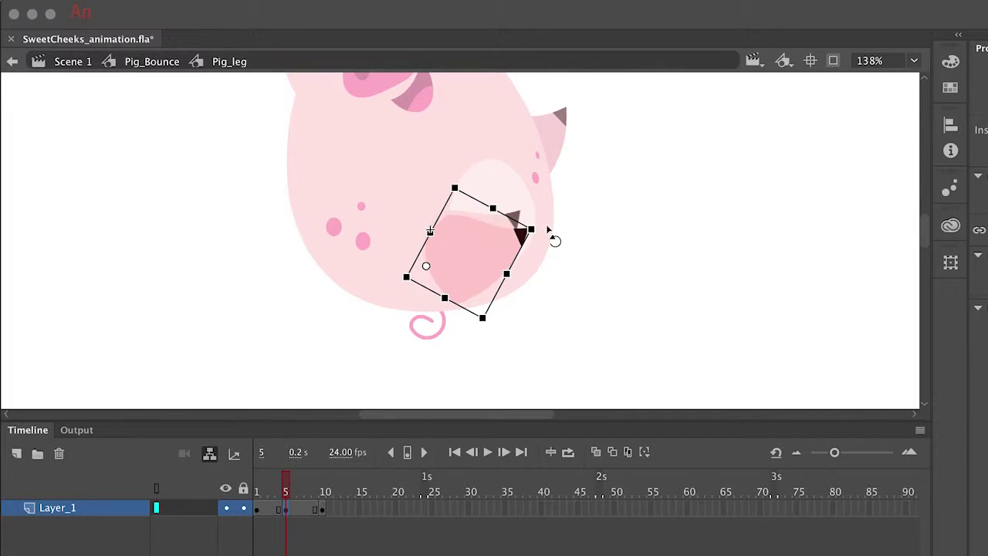
right_click(309, 508)
click(378, 349)
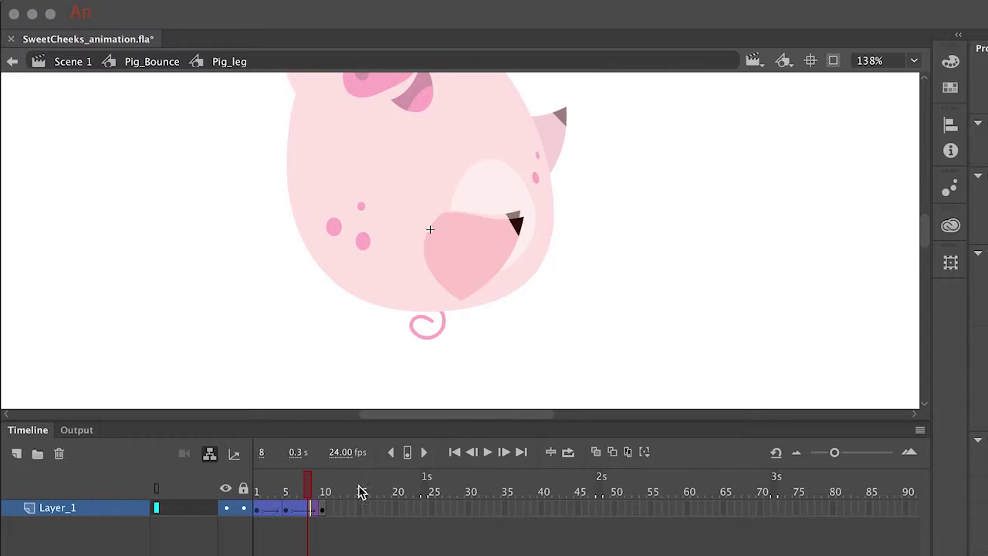
Play and scrub the nested leg animation to check the speed of the kick.
key(Return)
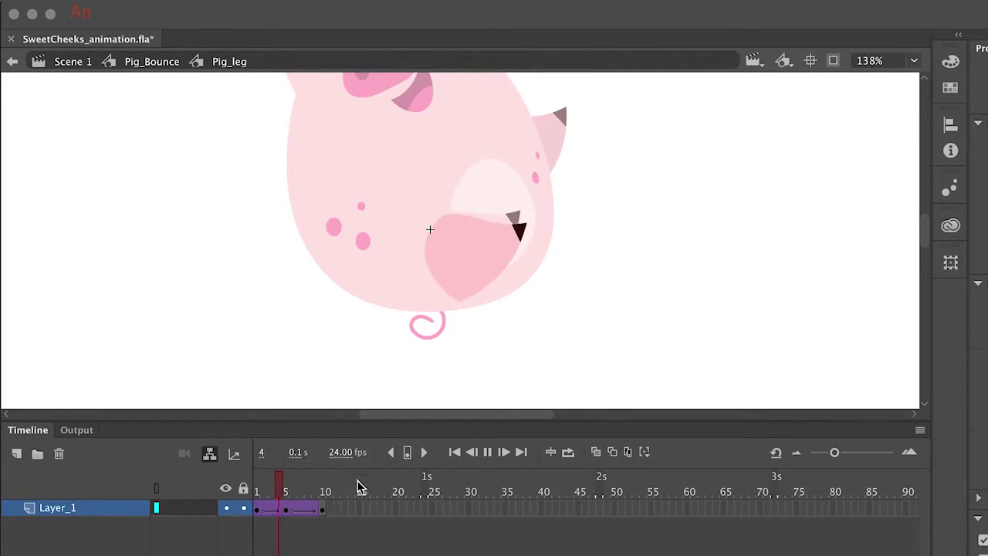
click(272, 483)
drag(273, 485, 293, 487)
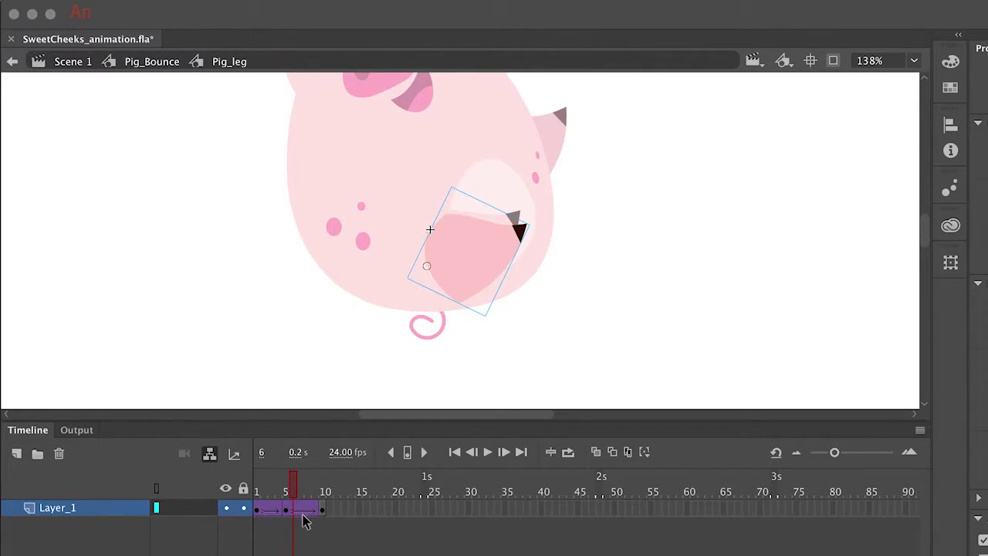
Speed up the leg kick by removing two frames from each tween span, and play it back.
click(309, 511)
right_click(313, 513)
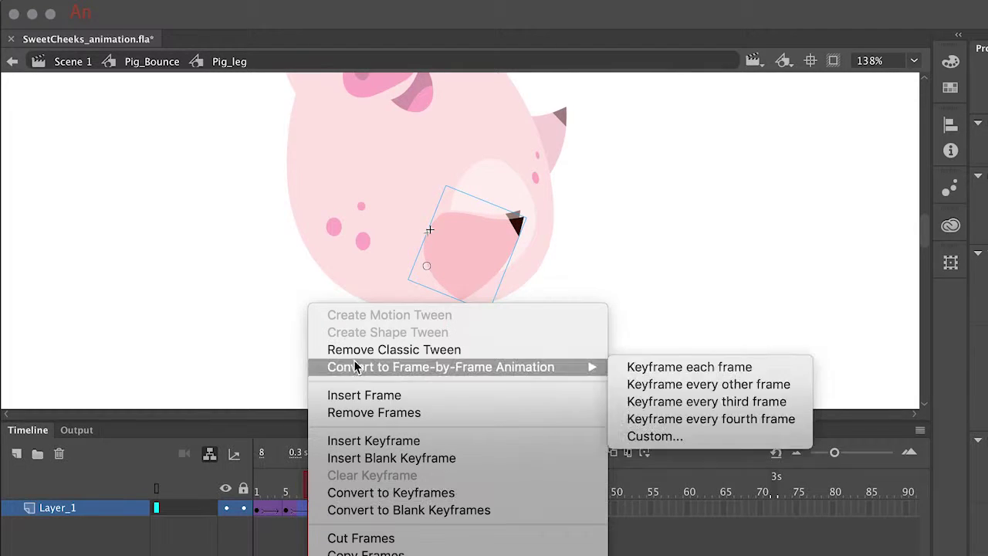
click(327, 440)
drag(271, 510, 277, 511)
right_click(275, 511)
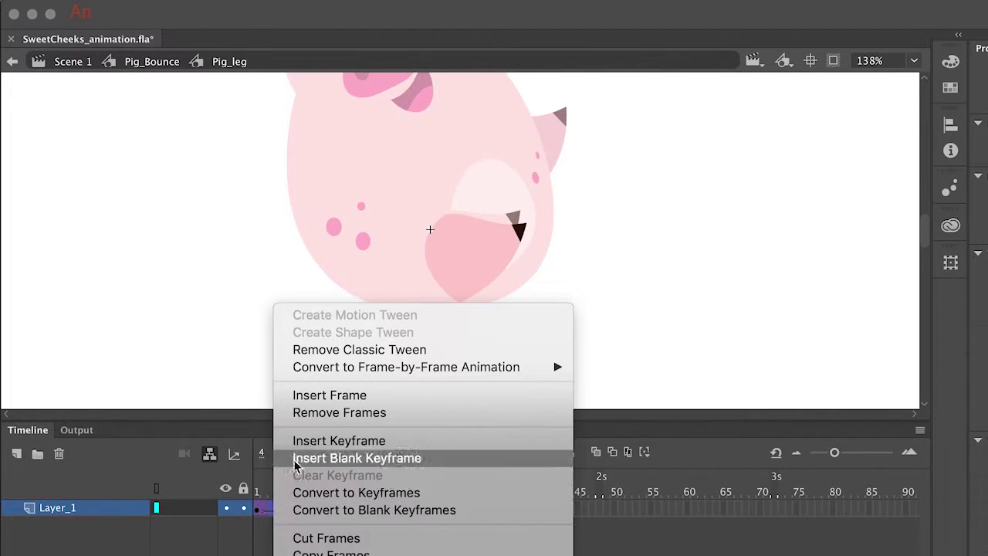
click(340, 412)
key(Return)
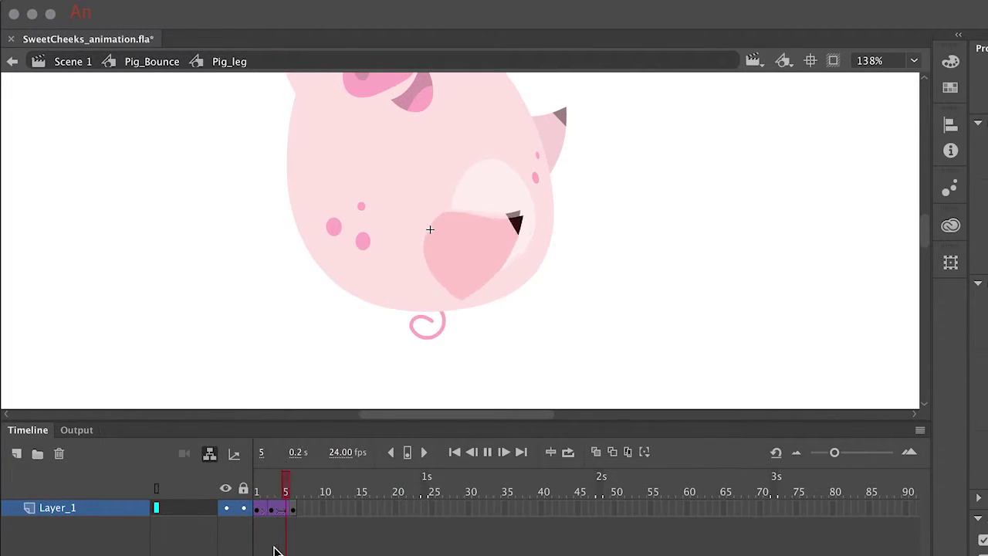
Shorten the leg loop so its last keyframe sits at frame 5 on Layer_1, and play it back.
click(293, 513)
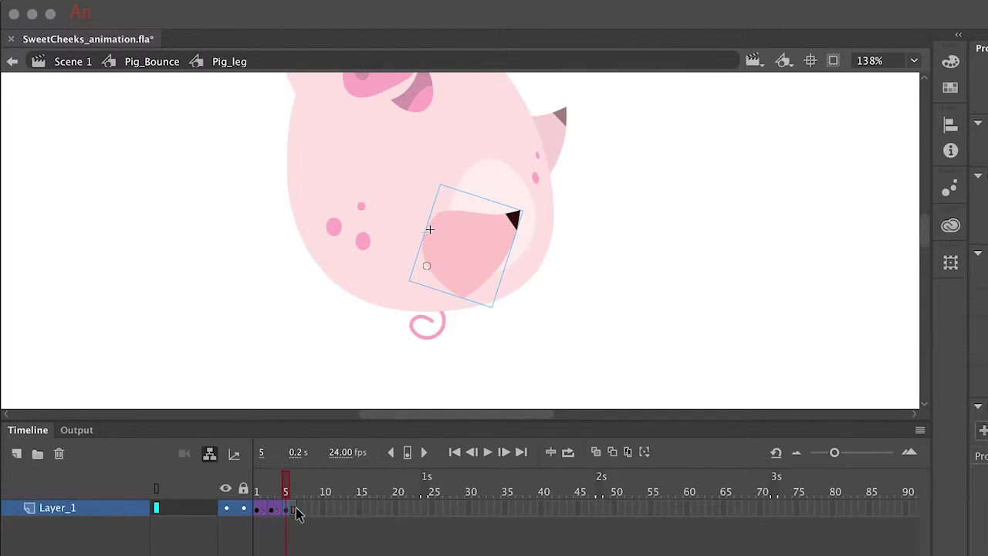
right_click(294, 513)
click(367, 348)
key(Return)
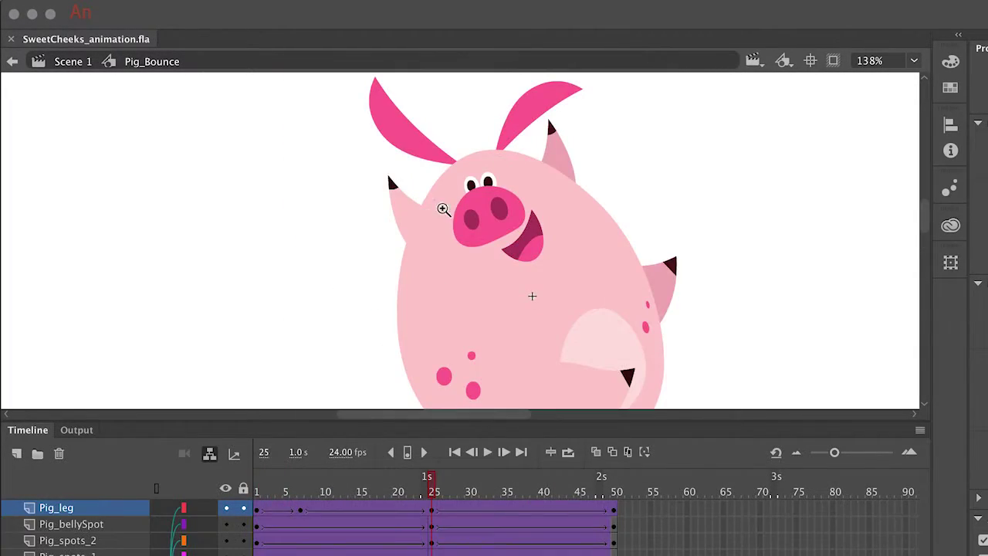
Open the Pig_Arm symbol of the raised front arm for editing and insert keyframes at frames 3 and 6 on Layer_1.
double_click(401, 208)
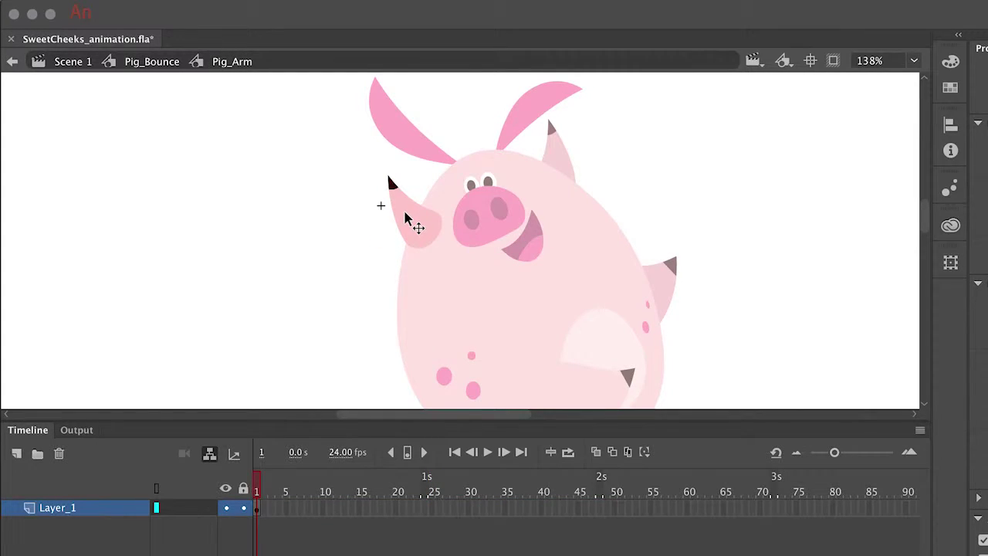
click(405, 212)
key(q)
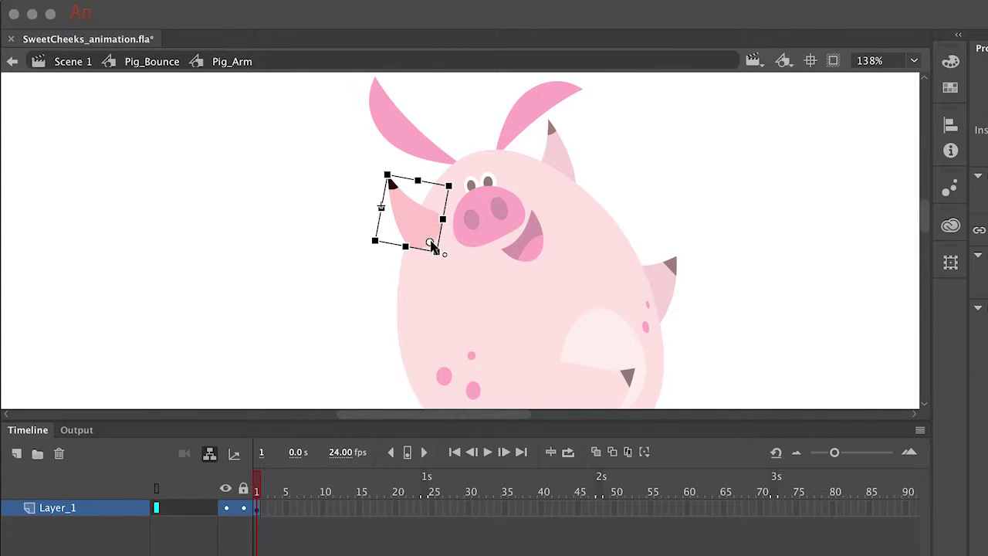
click(276, 512)
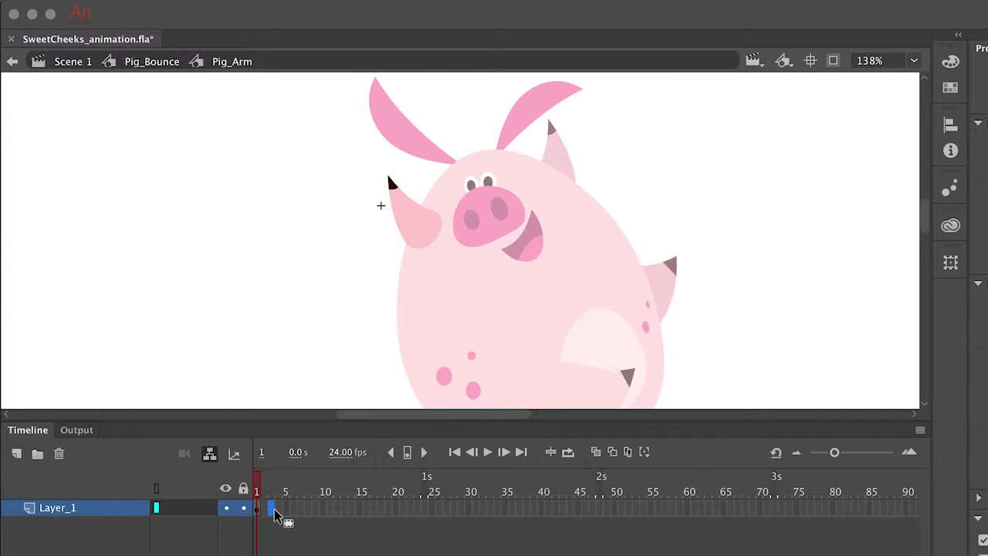
key(F6)
click(292, 512)
key(F6)
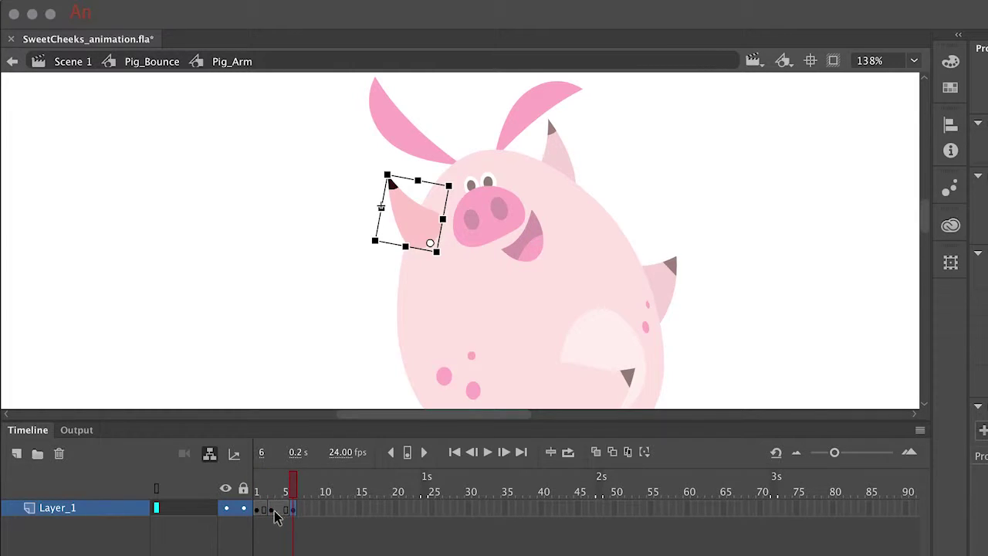
Rotate the arm slightly clockwise at frame 3 and create classic tweens between the arm's three keyframes, stepping through the motion.
click(276, 514)
drag(464, 188, 470, 190)
drag(264, 511, 280, 512)
right_click(277, 511)
click(339, 350)
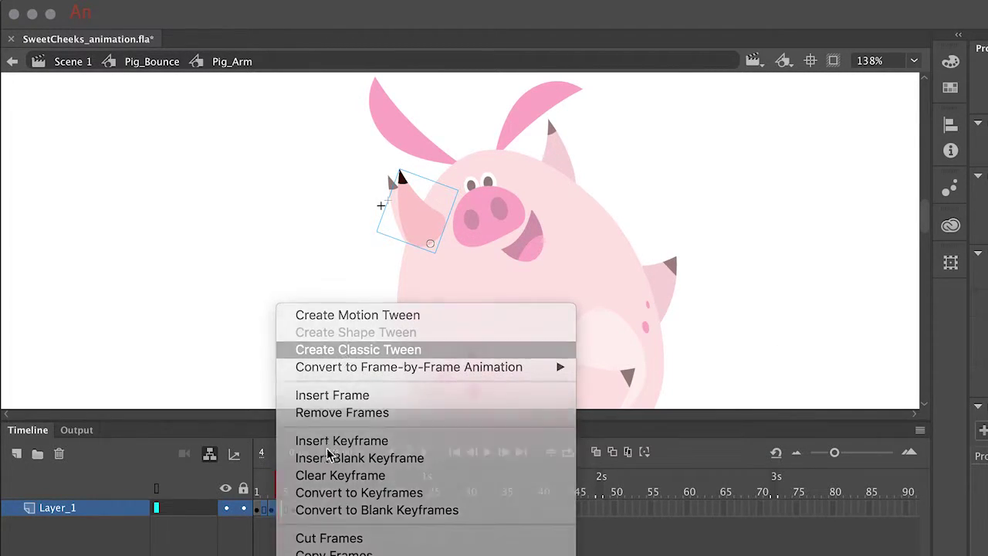
key(period)
key(period)
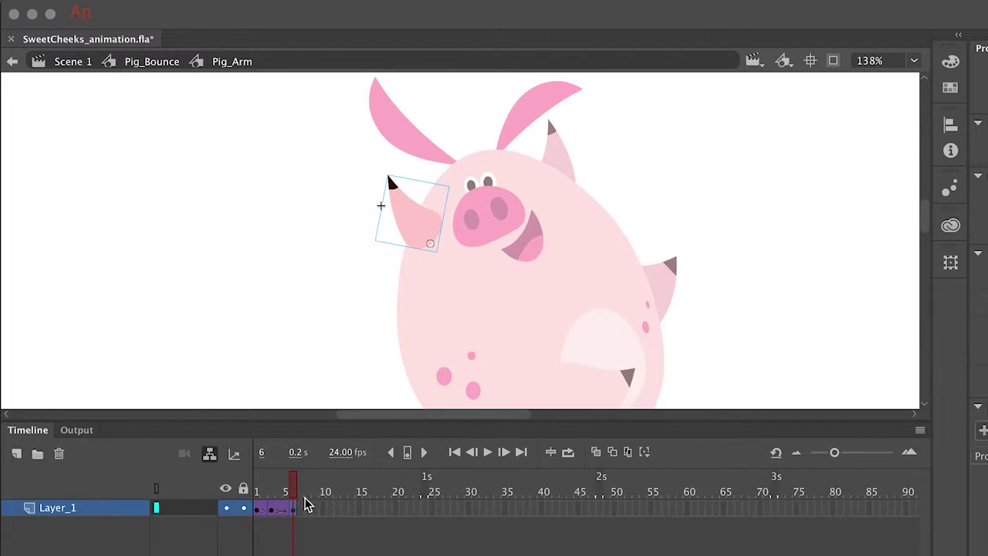
Return to Pig_Bounce and rotate the pig's left ear clockwise to nearly upright at frame 33.
double_click(631, 315)
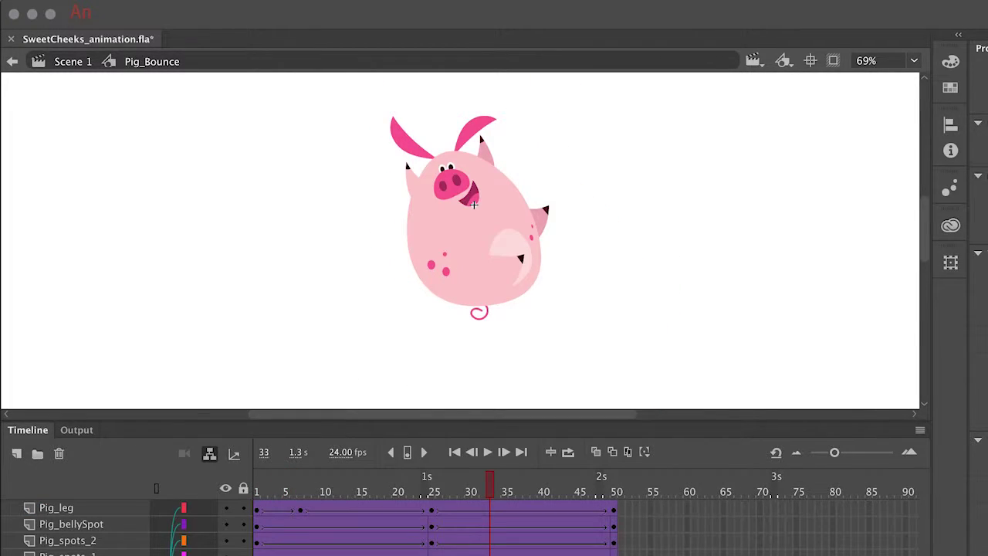
click(409, 141)
shift+click(473, 130)
key(super+=)
key(super+shift+a)
click(402, 243)
key(q)
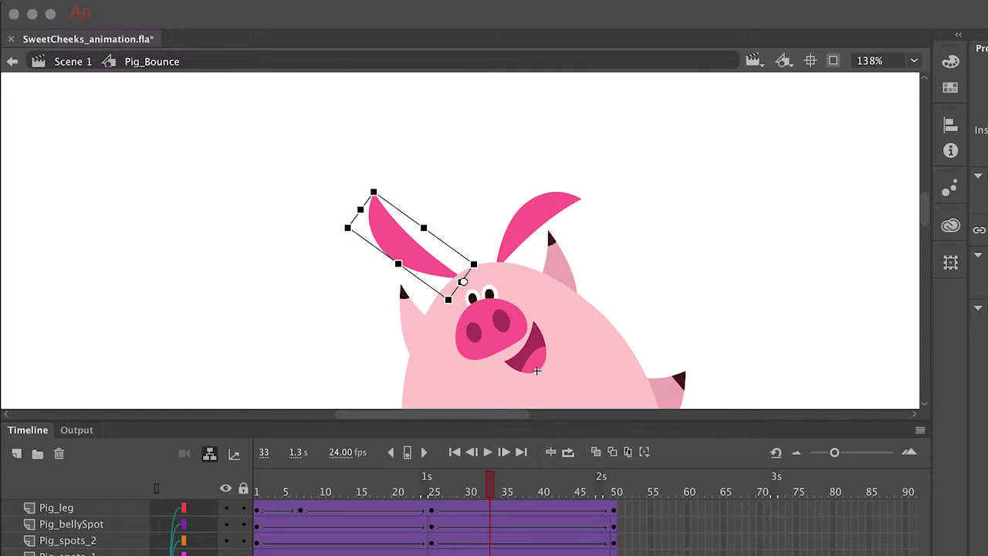
drag(374, 191, 481, 155)
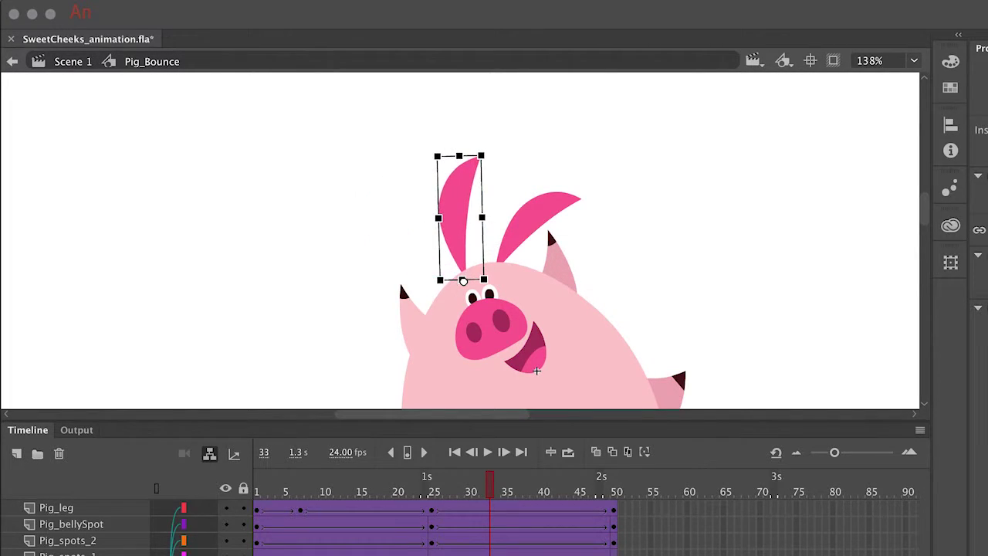
Rotate the pig's right ear counterclockwise to nearly upright at frame 33 and play the bounce.
click(541, 213)
drag(580, 194, 512, 156)
key(Return)
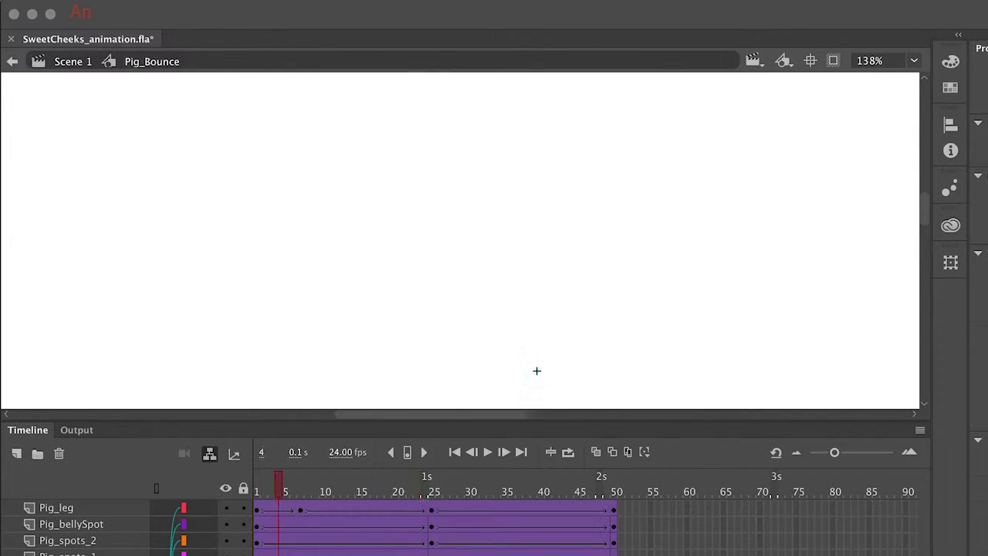